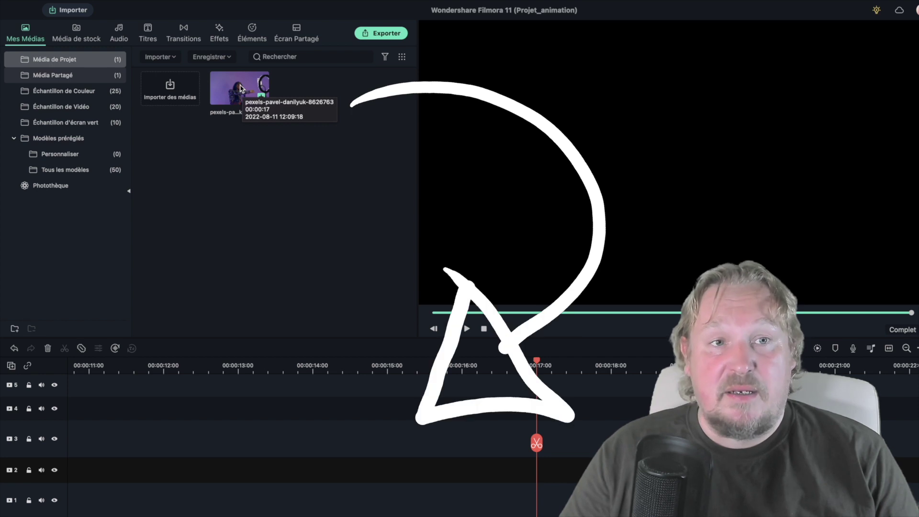
- Place the imported Pexels dance clip on video track 1 and preview it from its beginning
drag(241, 88, 490, 501)
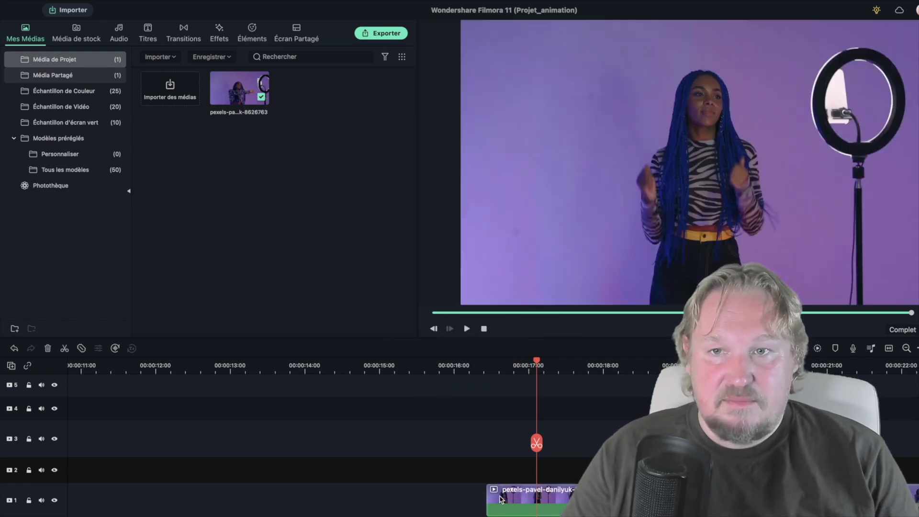
click(492, 365)
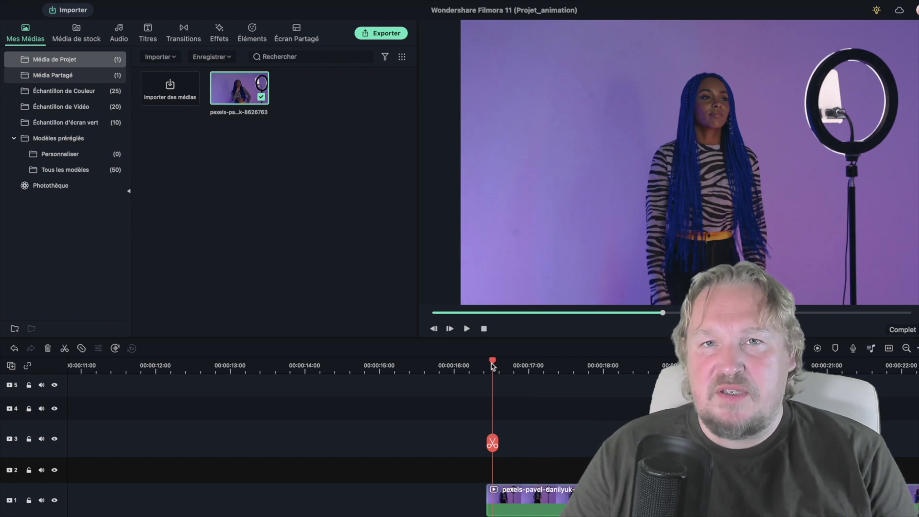
key(space)
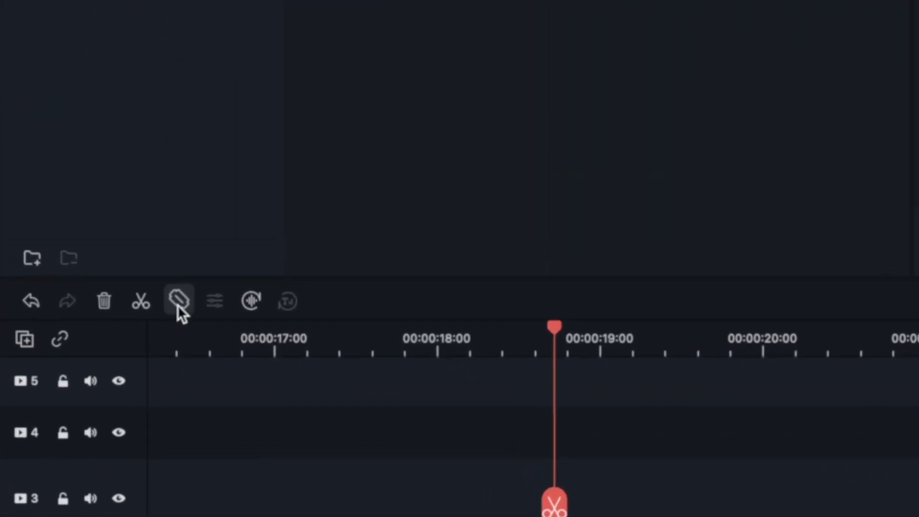
- Split the clip with the quick split tool at about 19.5 s and 22.2 s, then turn the tool off
click(183, 293)
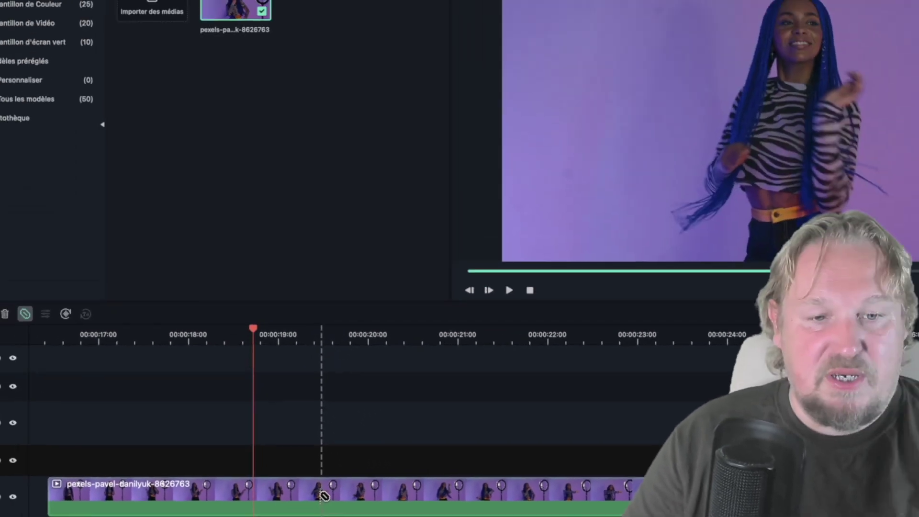
click(321, 495)
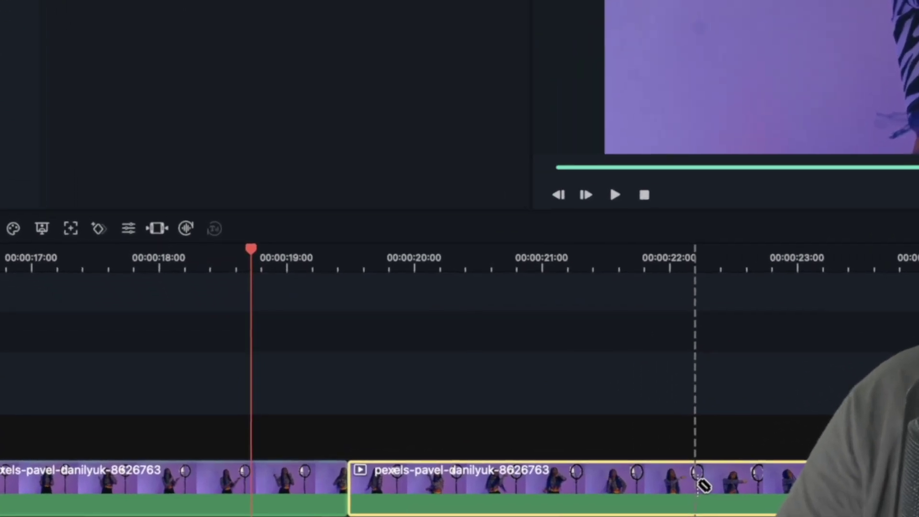
click(704, 483)
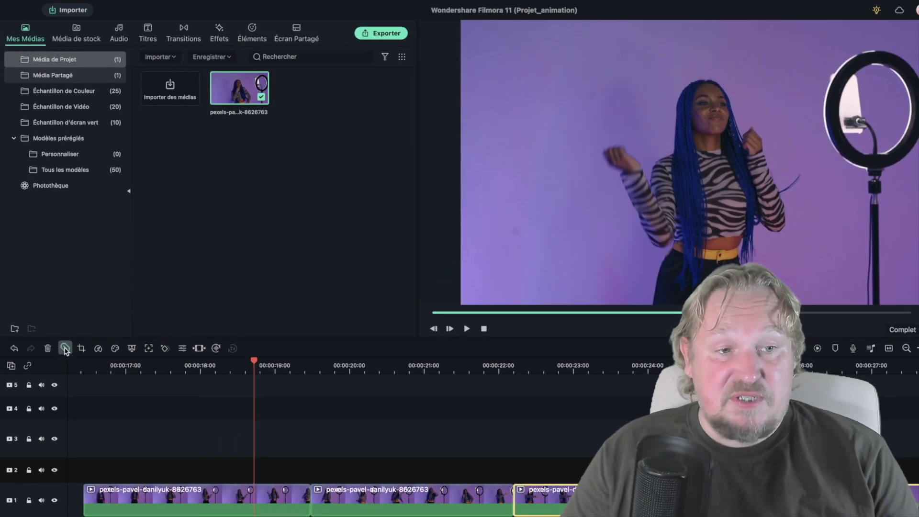
click(65, 348)
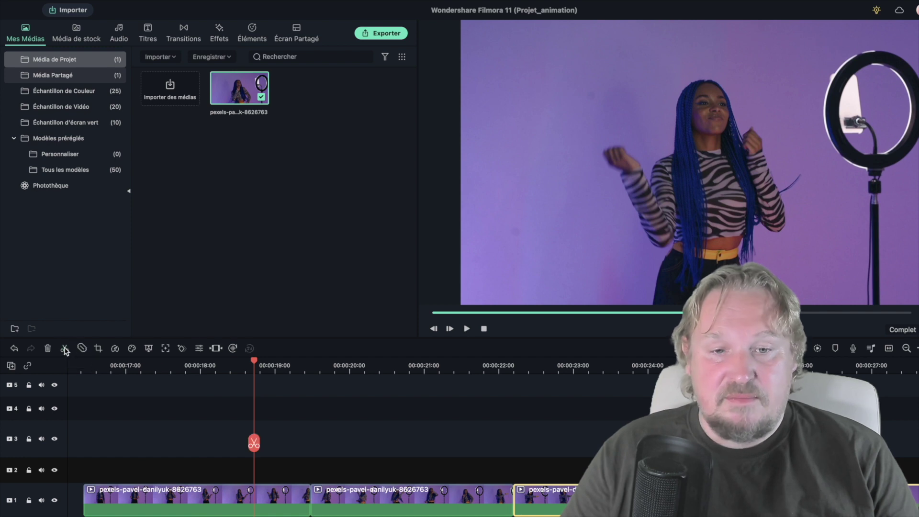
- Find the blur effects by searching "flou" and apply Carré flou to the middle segment on track 1
click(429, 500)
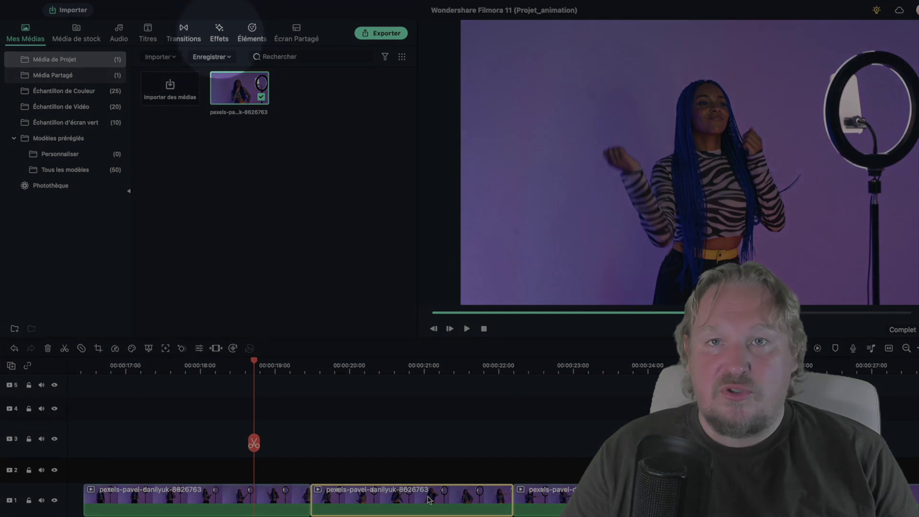
click(219, 33)
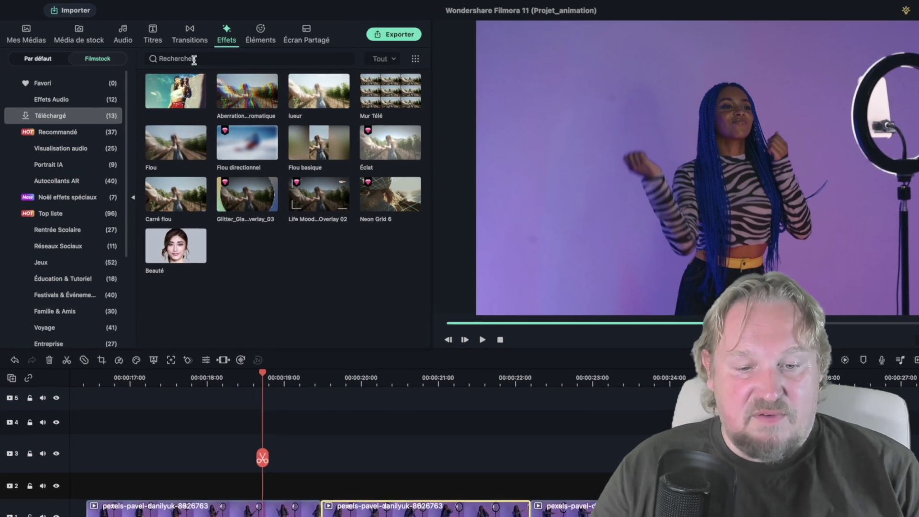
click(188, 56)
text(flou)
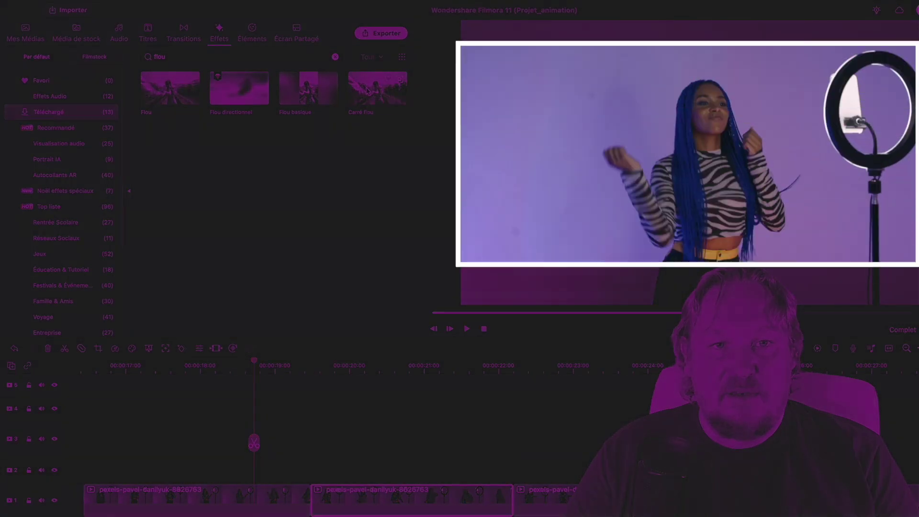
click(367, 91)
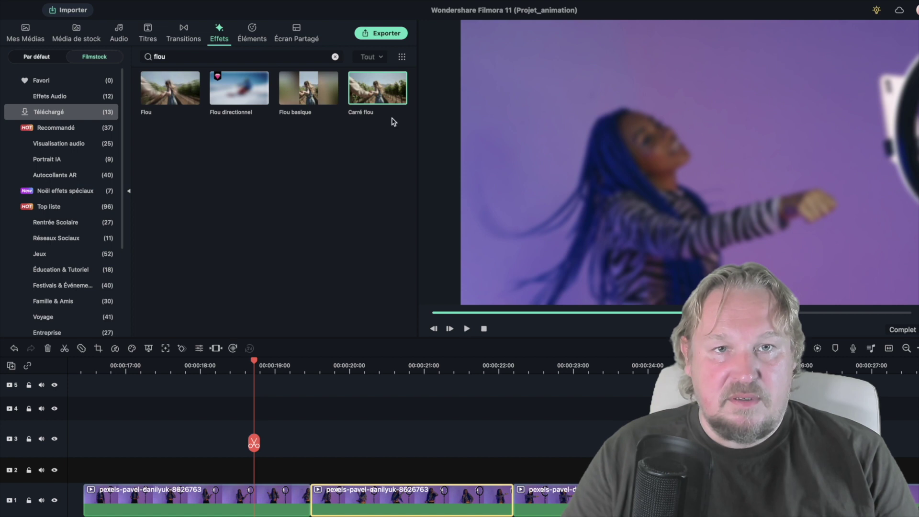
drag(371, 84, 383, 497)
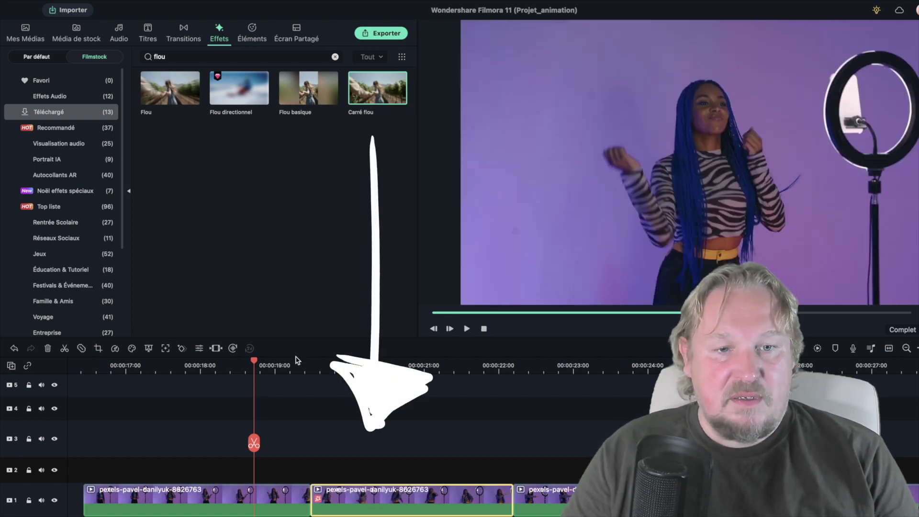
- Preview the cut from the first segment into the blurred middle segment
click(295, 360)
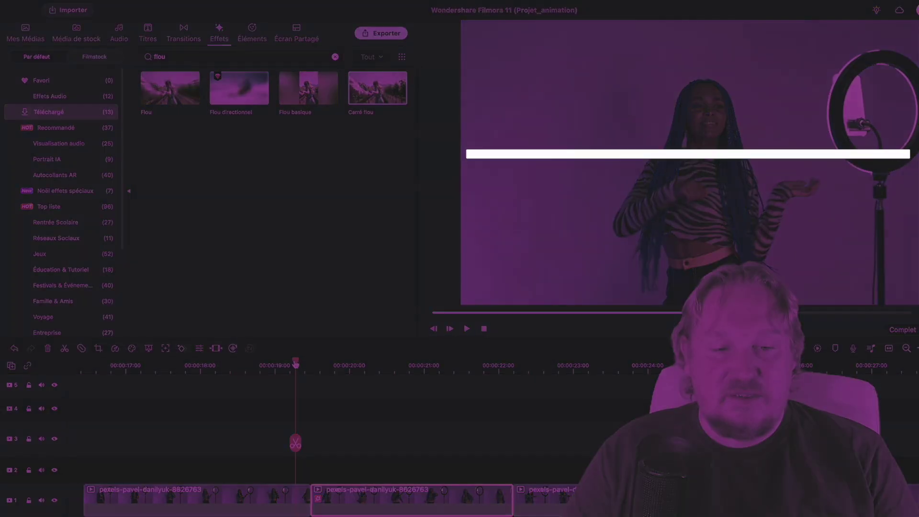
key(space)
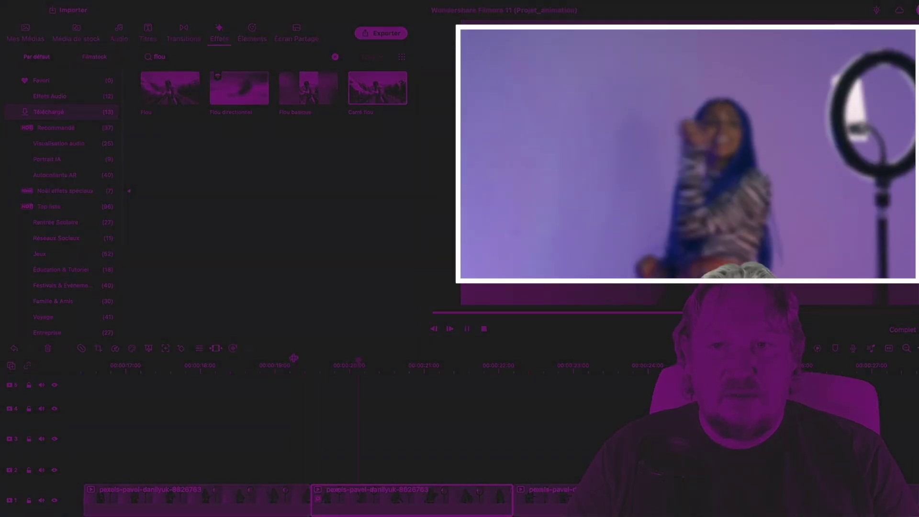
click(328, 366)
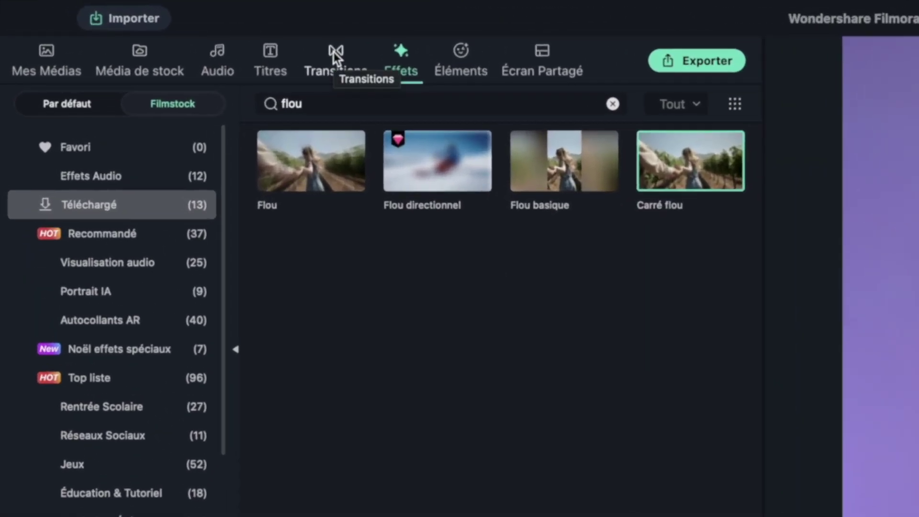
- Add a Dissoudre transition at both cuts, before and after the blurred middle segment
click(334, 53)
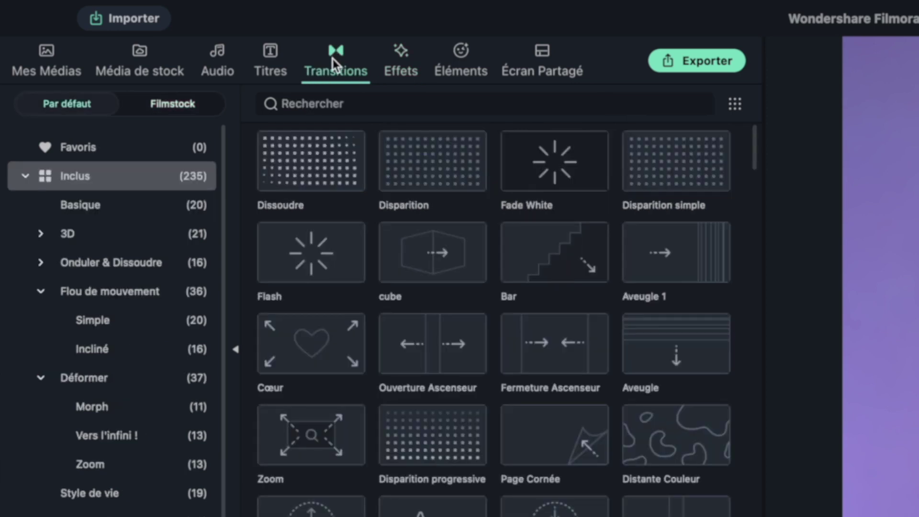
drag(306, 172, 301, 491)
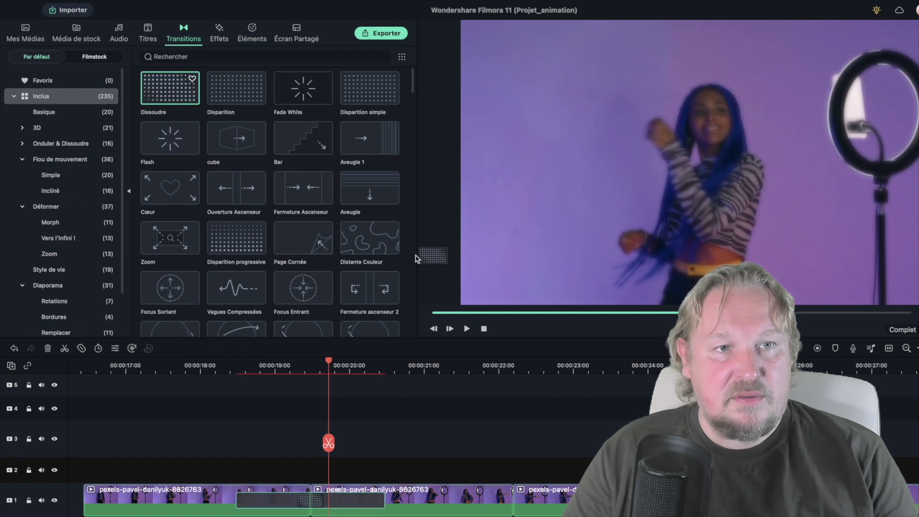
drag(415, 259, 507, 496)
- Shorten the first Dissoudre transition to a duration of 00:00:00:24 and apply that duration to all transitions
drag(236, 497, 276, 498)
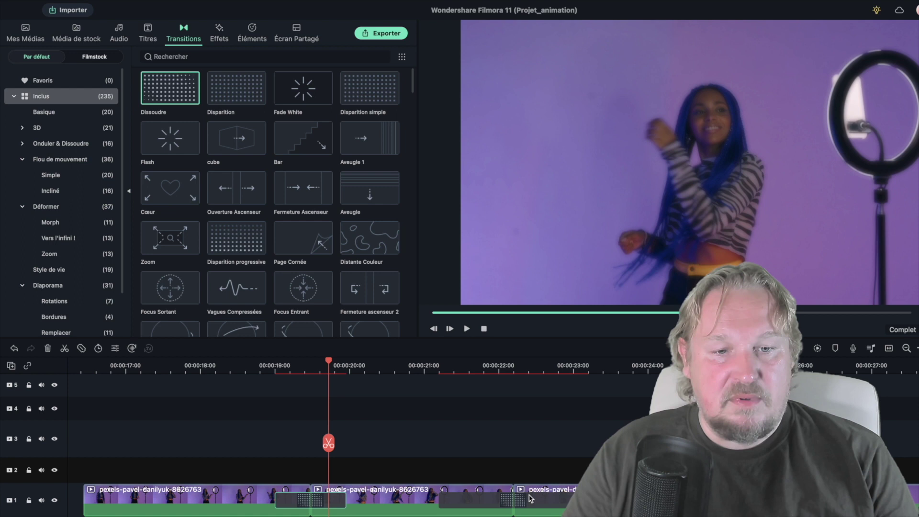
double_click(335, 504)
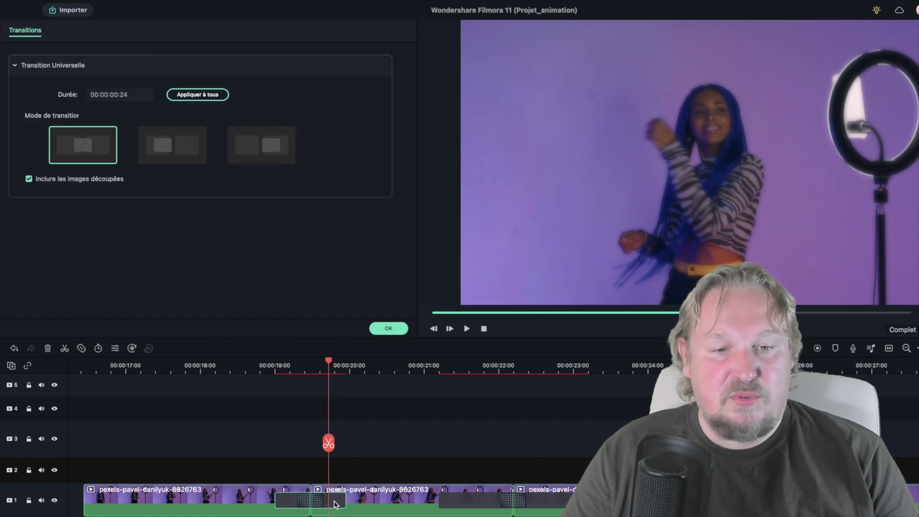
click(213, 95)
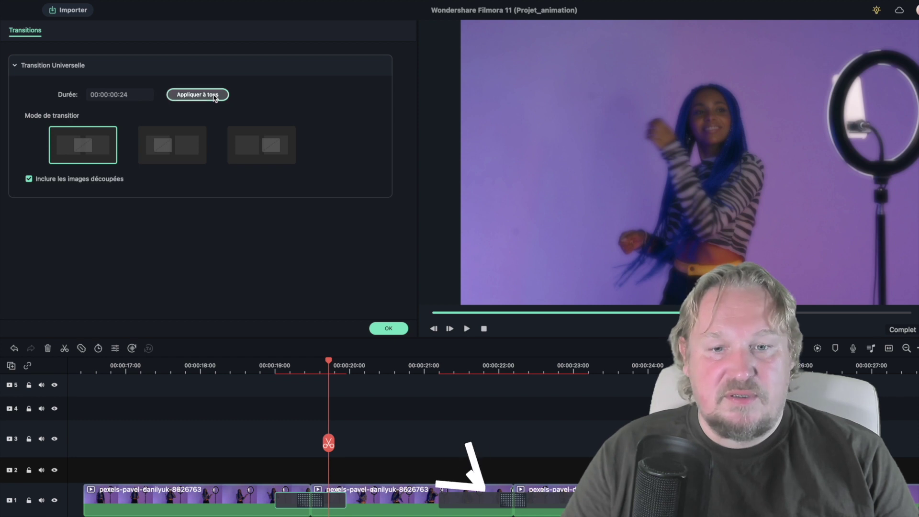
- Preview both Dissoudre transitions around the blurred middle segment
click(263, 368)
key(space)
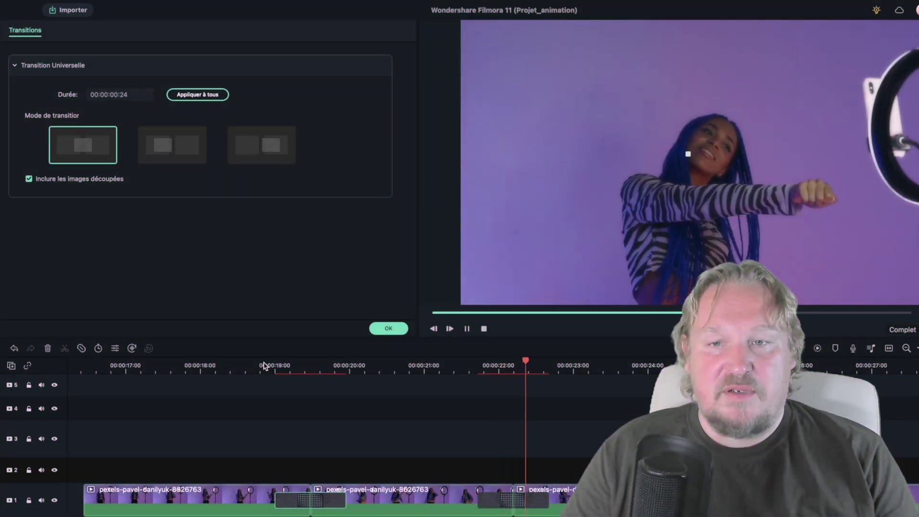
click(332, 372)
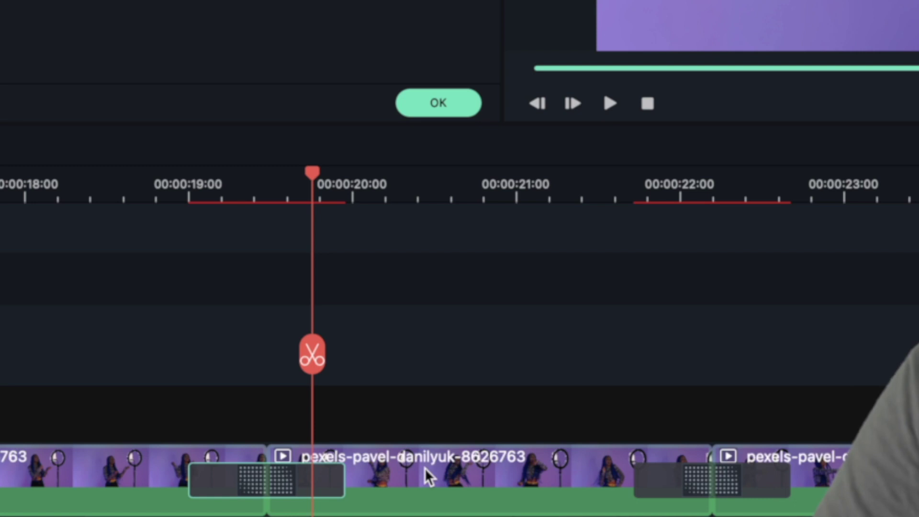
- Open the custom animation settings of the middle segment and add a keyframe at its start with 100% opacity
click(424, 467)
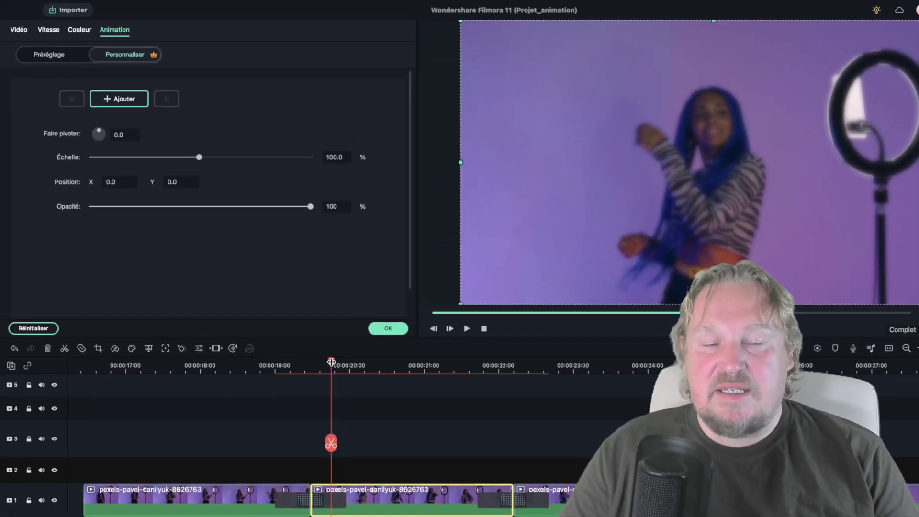
drag(331, 361, 316, 365)
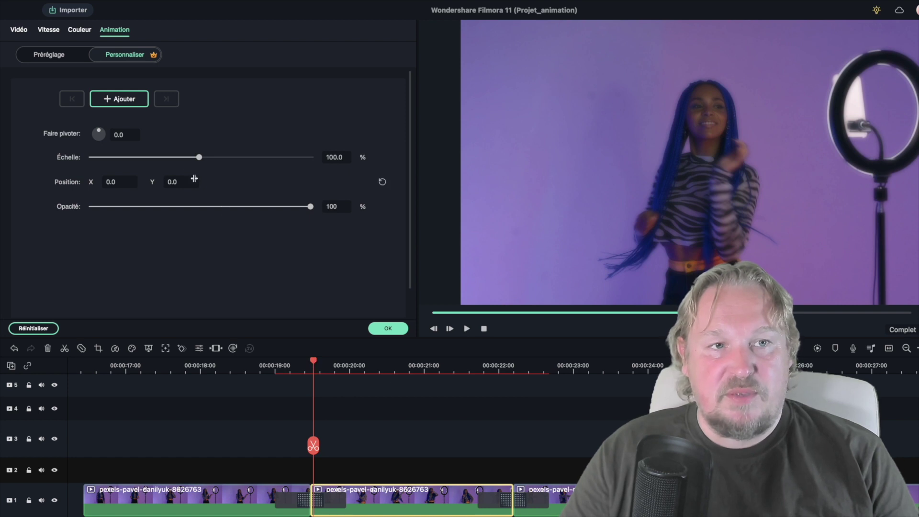
click(112, 100)
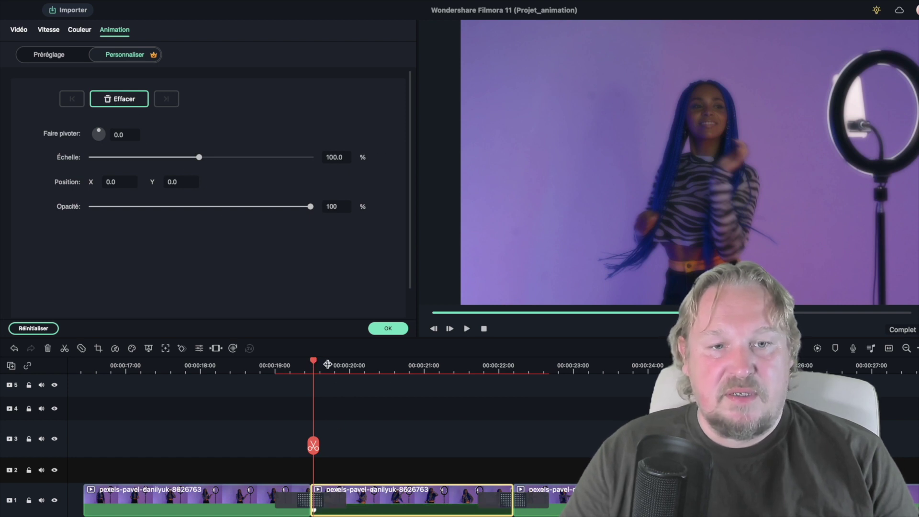
- Add a second keyframe to the middle segment at about 19.8 s and lower its opacity to 62%
drag(313, 361, 340, 366)
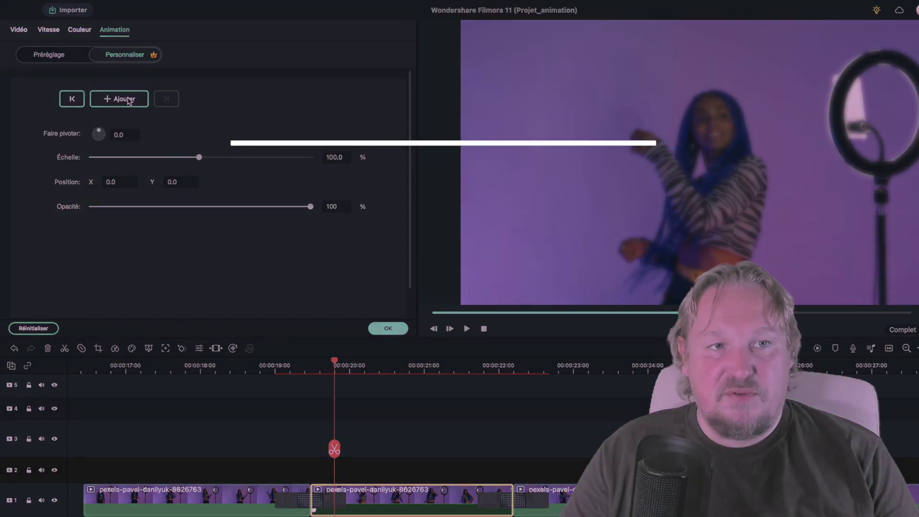
click(129, 98)
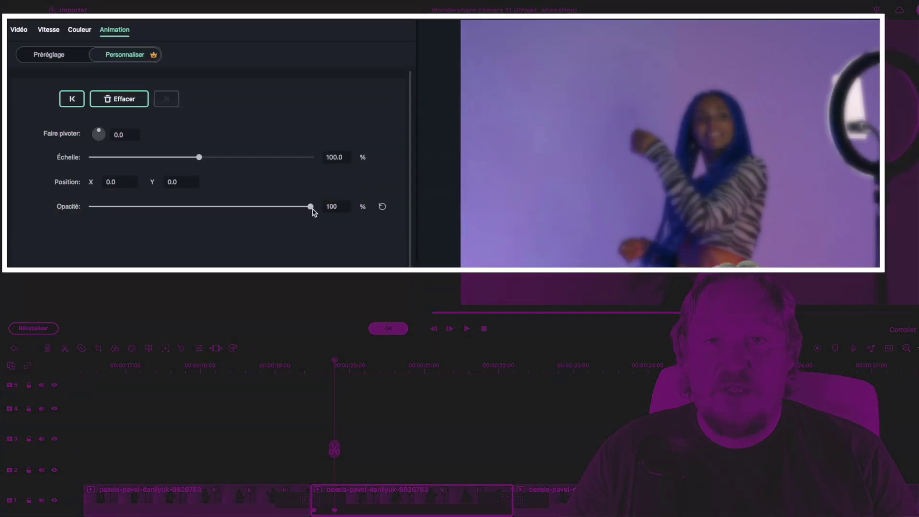
drag(309, 211, 211, 205)
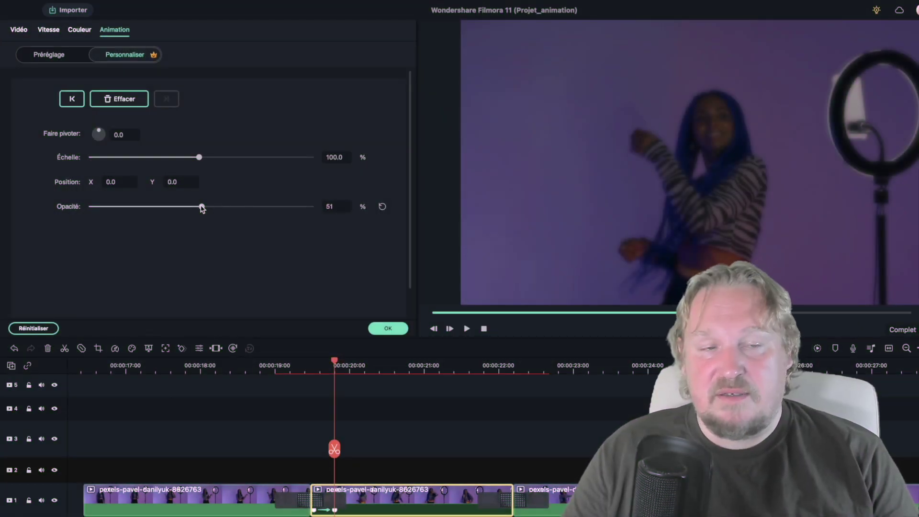
drag(203, 209, 28, 219)
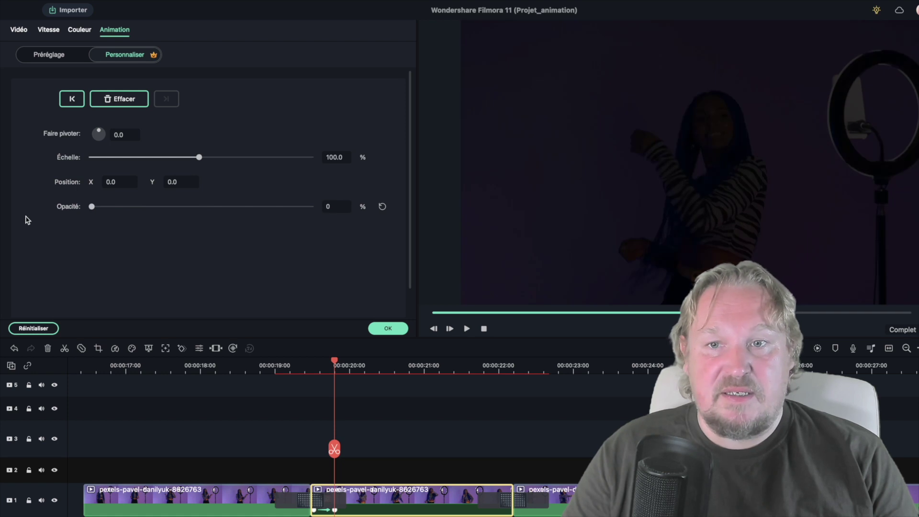
drag(91, 209, 218, 208)
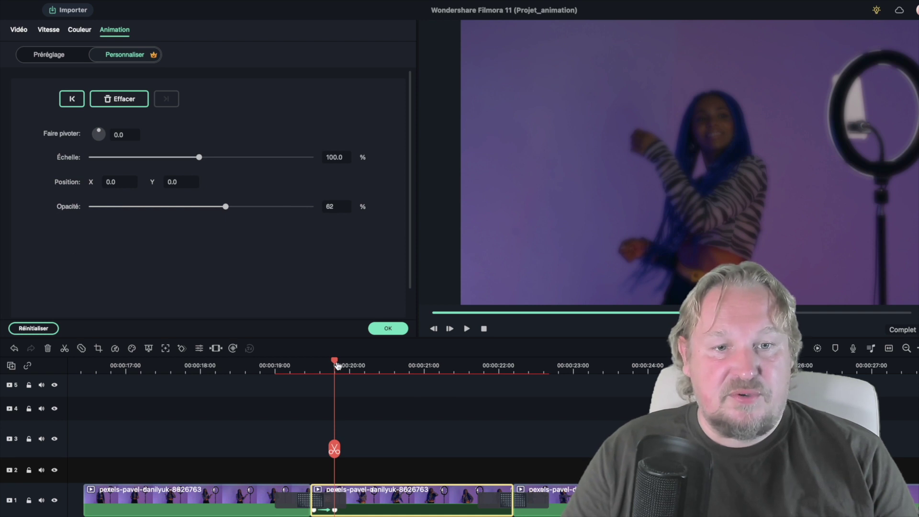
- Add a 62% opacity keyframe at about 21.8 s and a 100% opacity keyframe at the middle segment's end, and accept the animation
drag(336, 365, 486, 374)
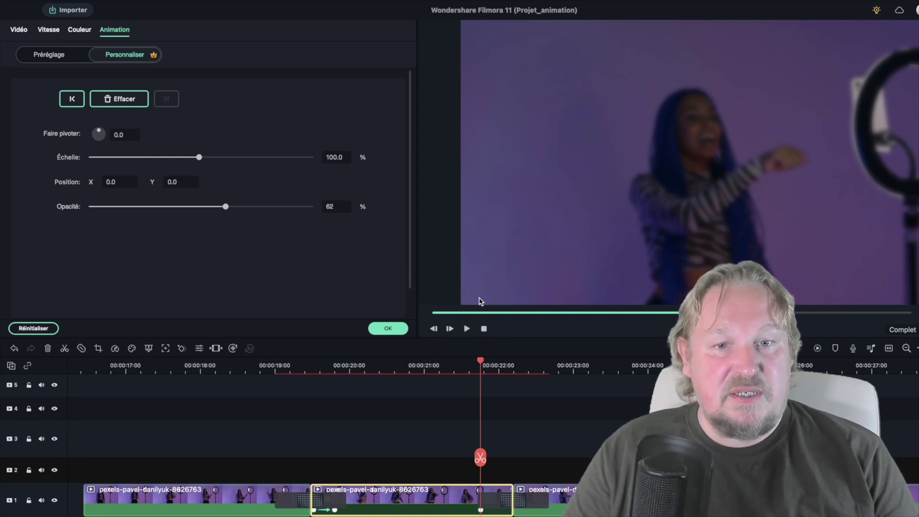
drag(483, 362, 510, 364)
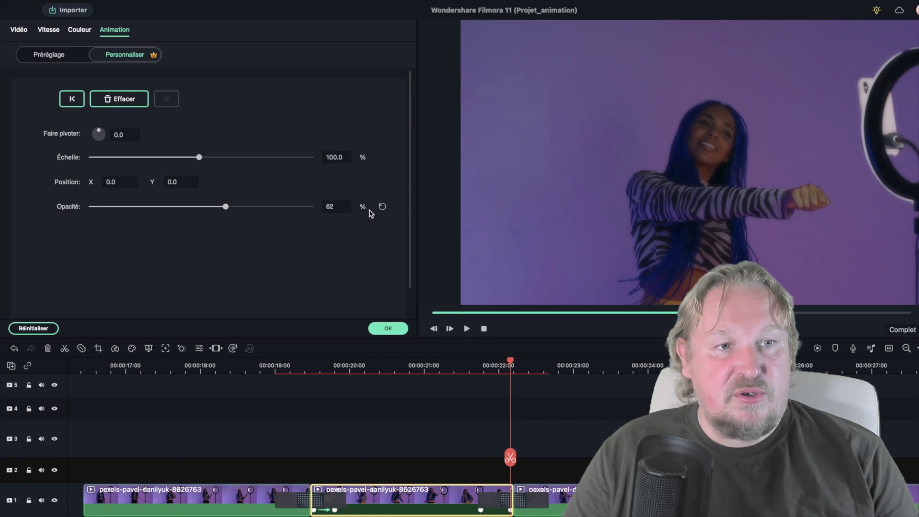
double_click(343, 206)
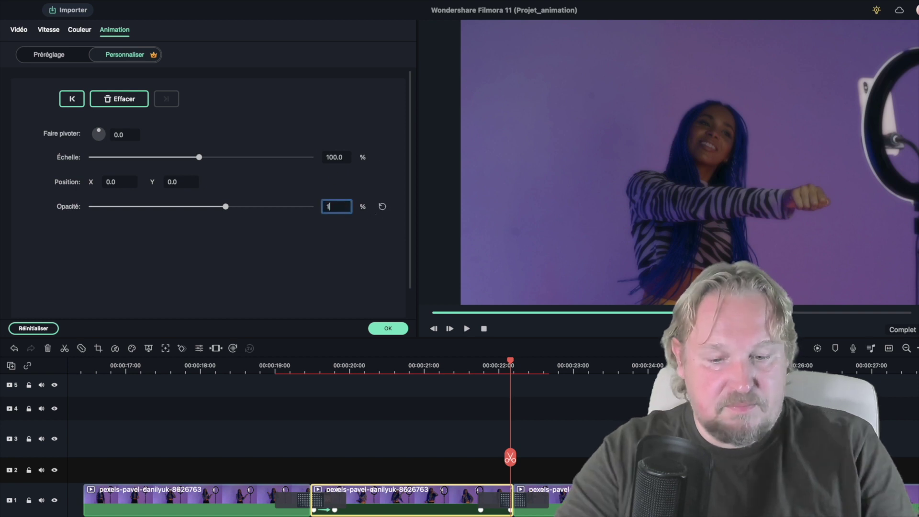
text(100)
key(Return)
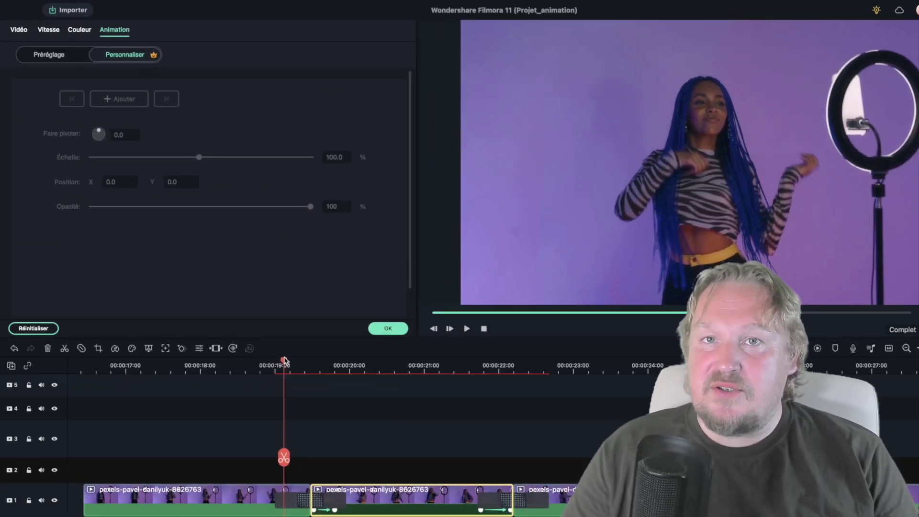
click(397, 329)
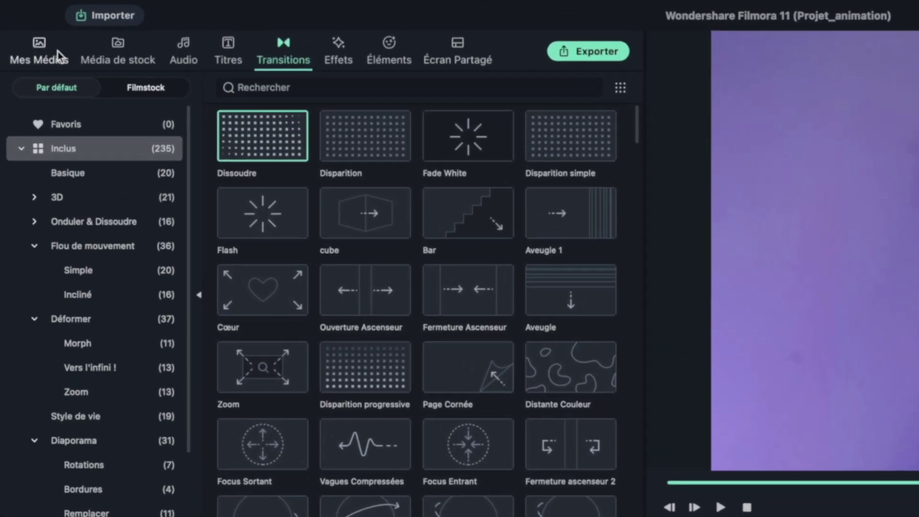
- Move the video segments up to track 2 and place the Blanc colour sample on track 1 beneath the middle segment, trimmed to its length
click(27, 30)
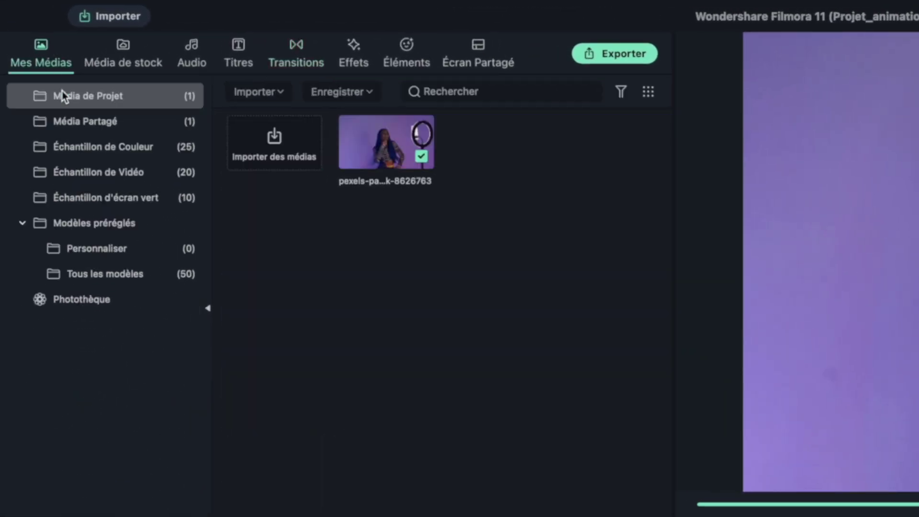
click(122, 149)
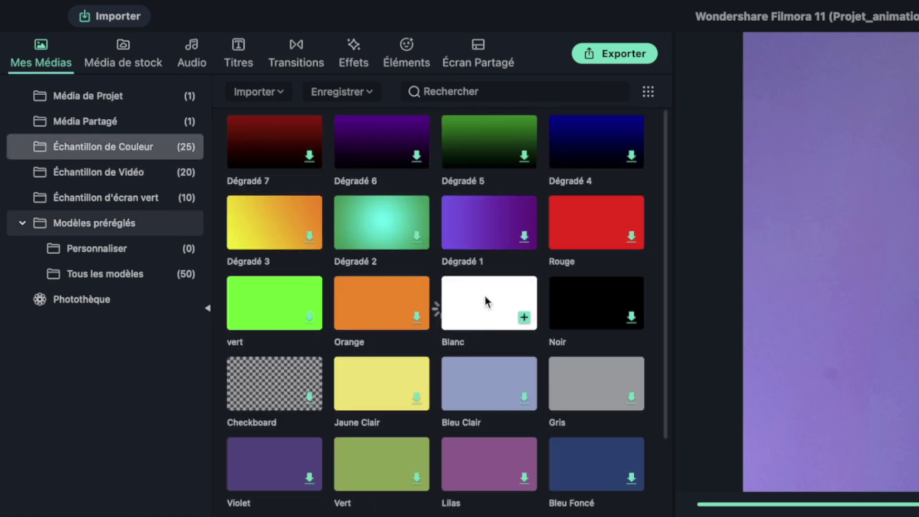
click(486, 302)
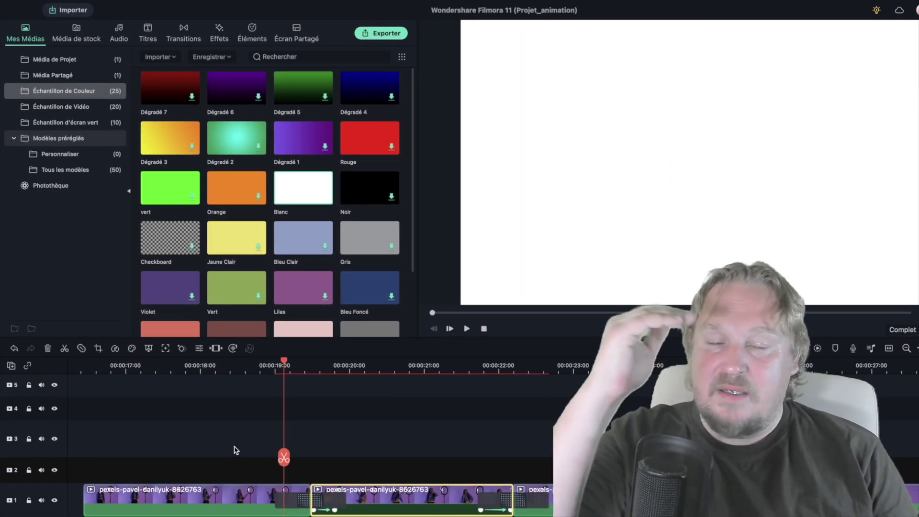
drag(237, 435, 570, 475)
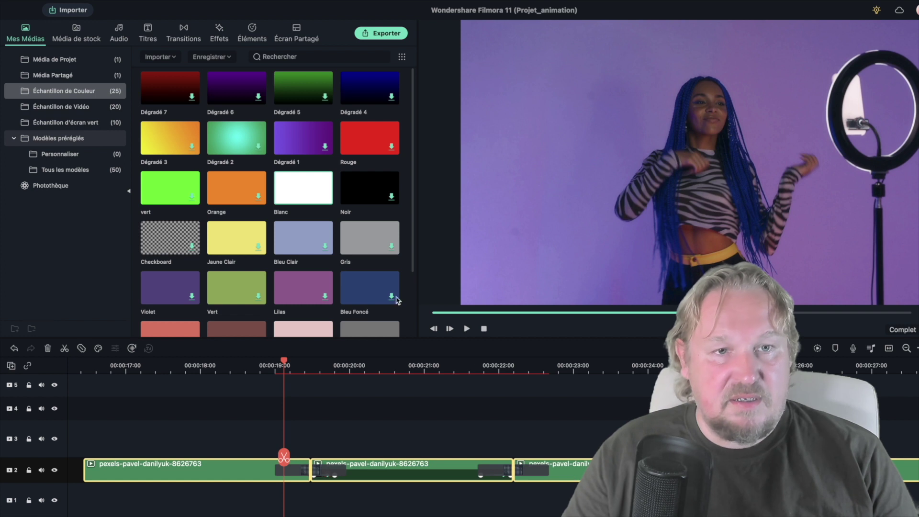
drag(314, 276, 311, 501)
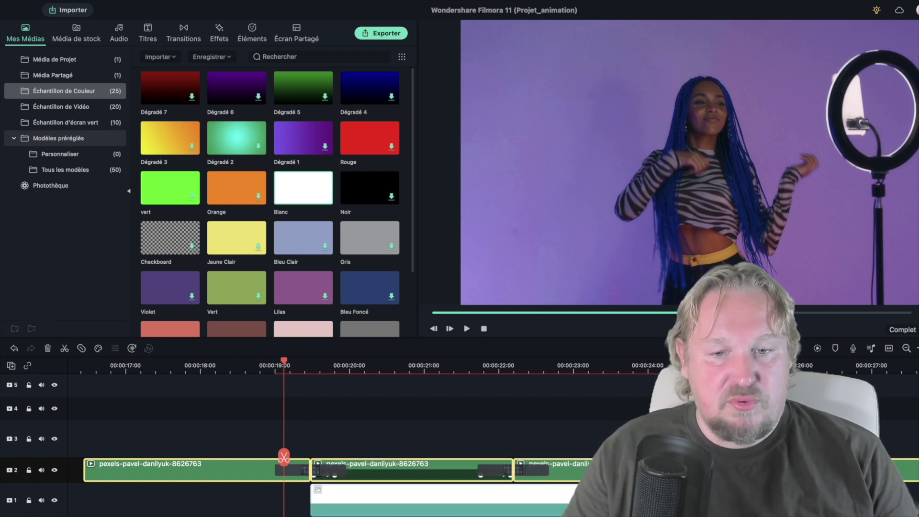
drag(684, 493, 513, 490)
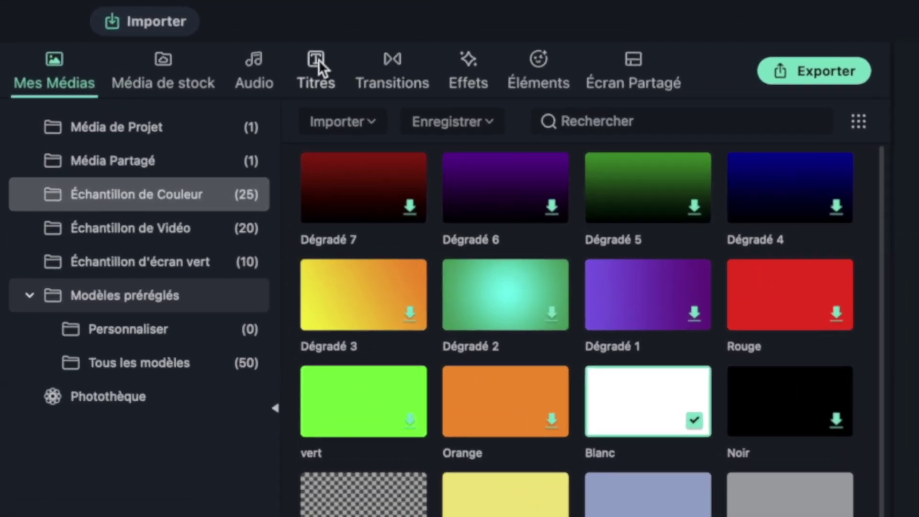
- Add the De base 6 title on track 3 above the blurred middle segment and trim it to the segment's length
click(148, 28)
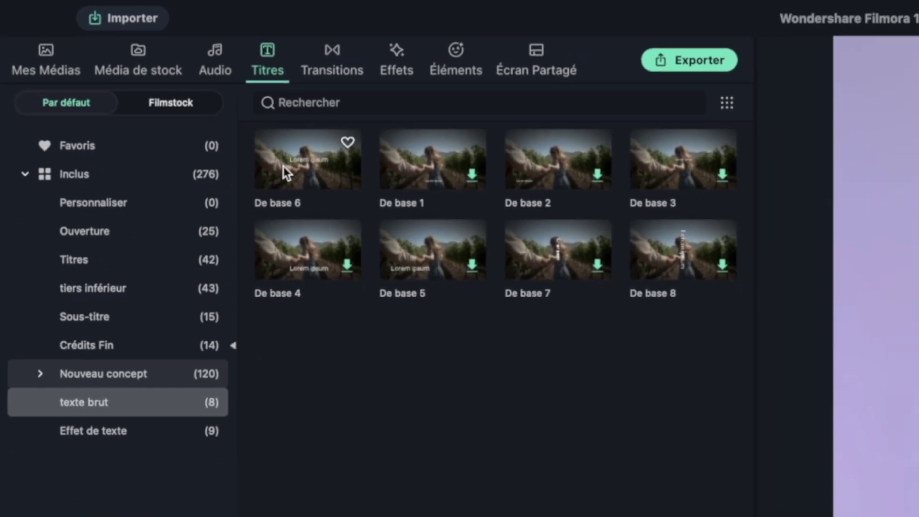
drag(334, 196, 694, 516)
drag(324, 450, 313, 448)
drag(622, 435, 512, 435)
- Replace the title's placeholder text with "QUEL TUTO DEVRAIS-JE FAIRE LA SEMAINE PROCHAINE?" on two lines, breaking after FAIRE
double_click(388, 439)
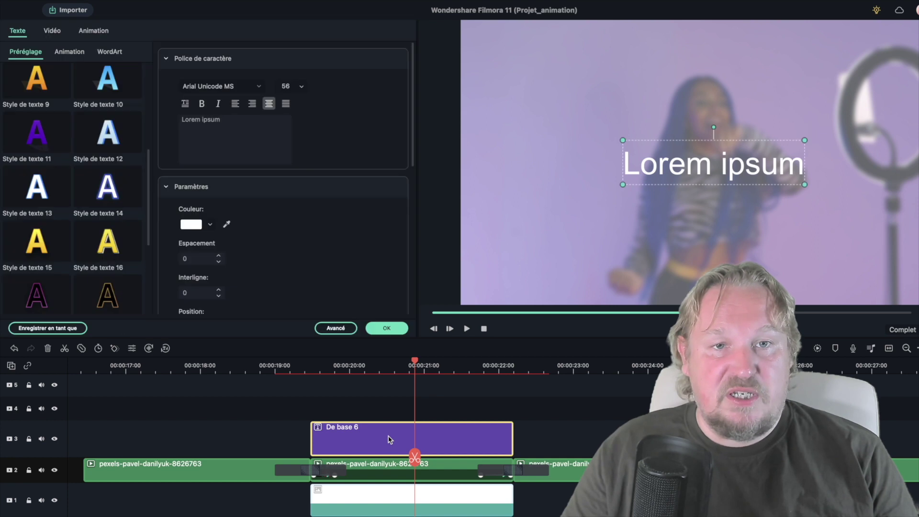
click(243, 129)
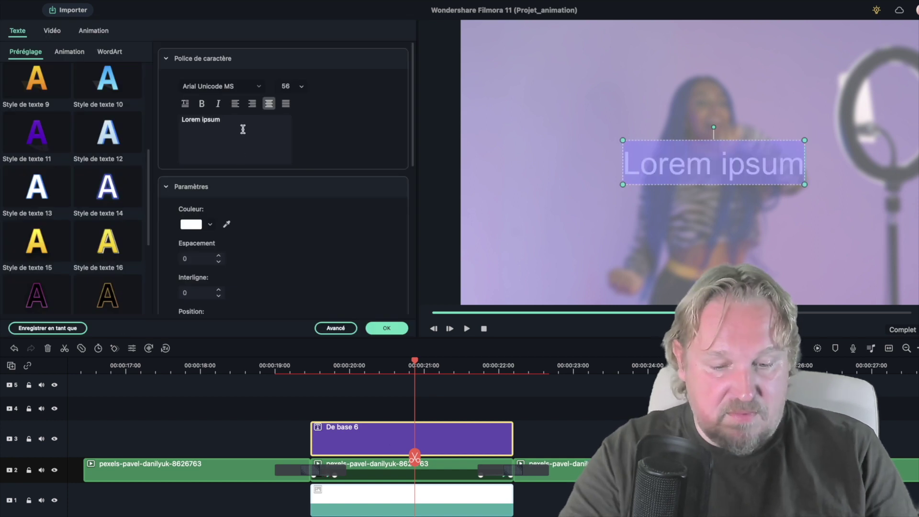
text(QUEL TUTO DEVRAIS-JE FAIRE LA SEMAINE PR)
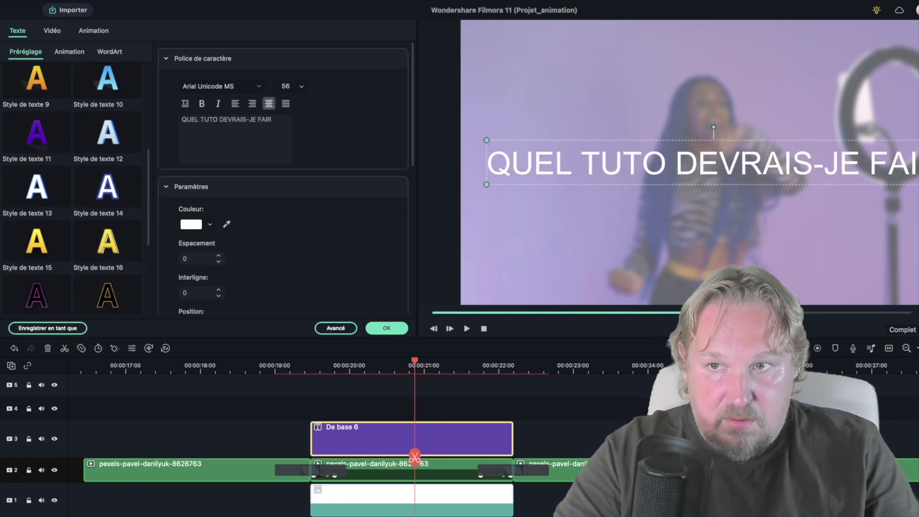
text(OCHAINE?)
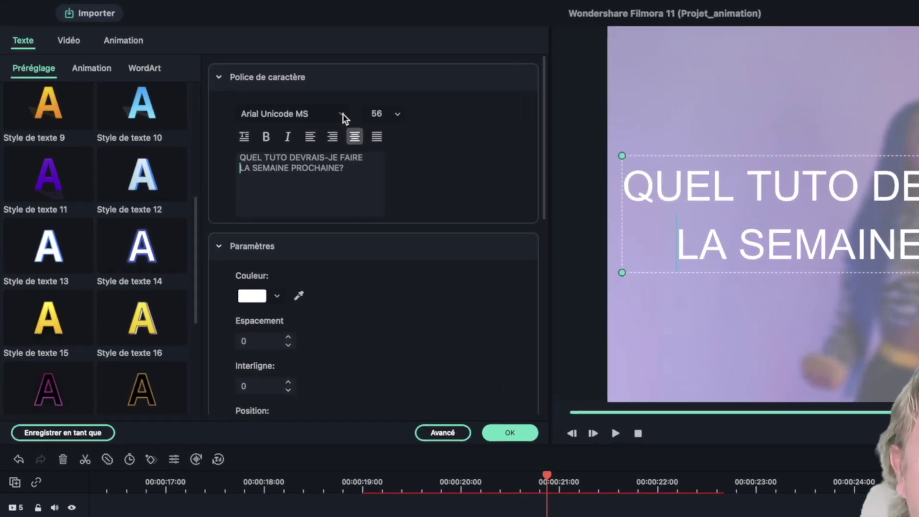
- Add Amatic SC to the favourite fonts and apply it to the title
click(259, 87)
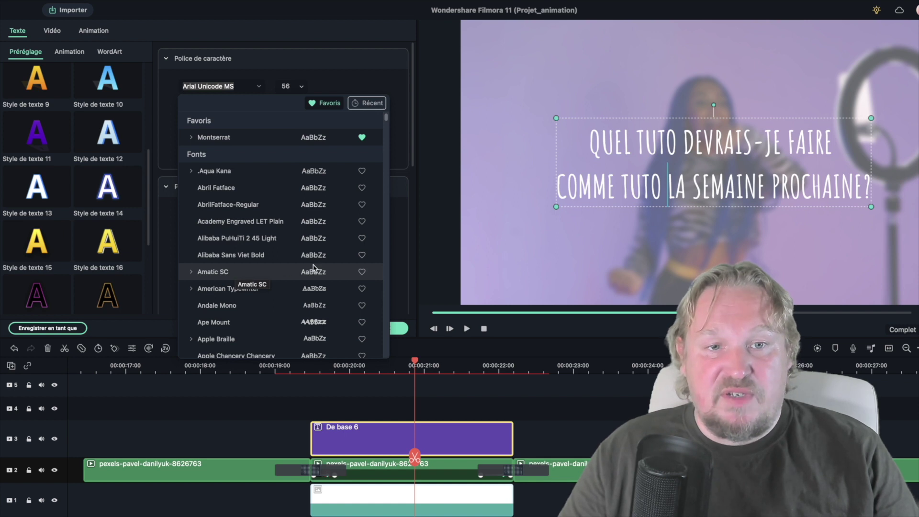
click(362, 272)
click(213, 289)
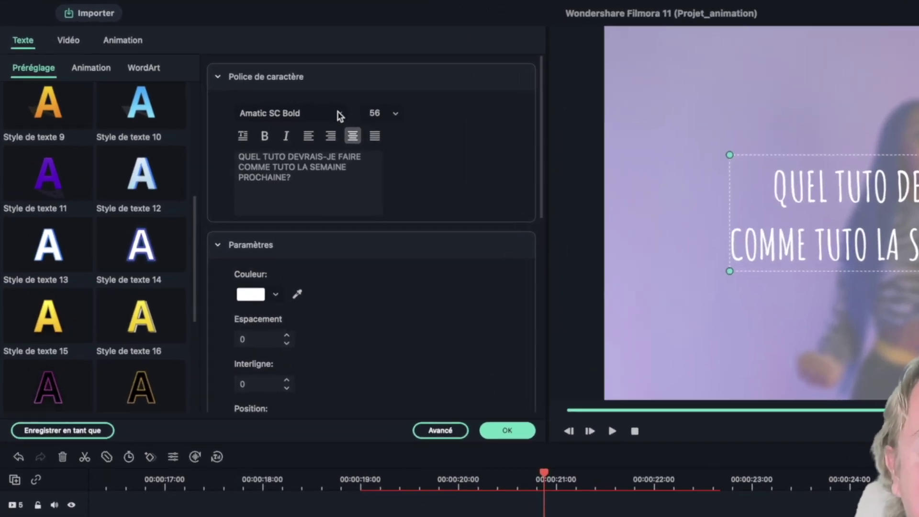
- Apply the Amatic SC Bold variant from the favourite fonts to the title
click(258, 88)
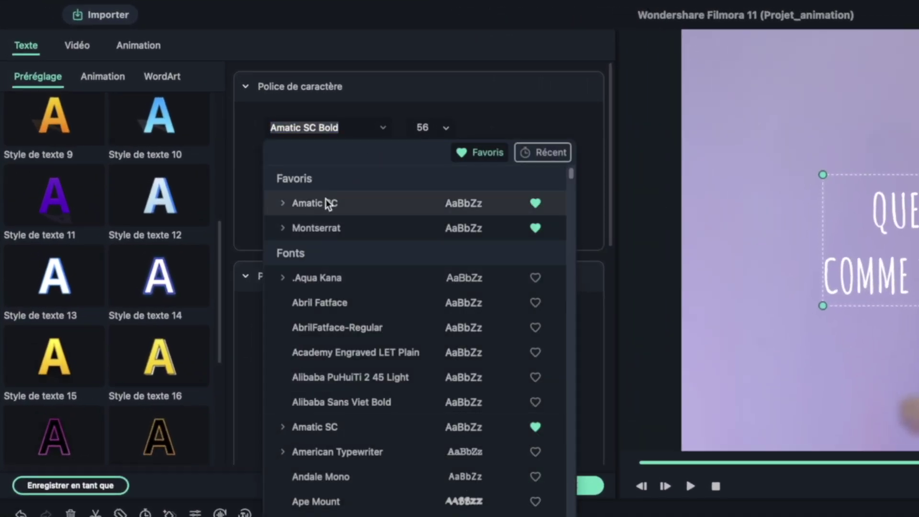
click(283, 204)
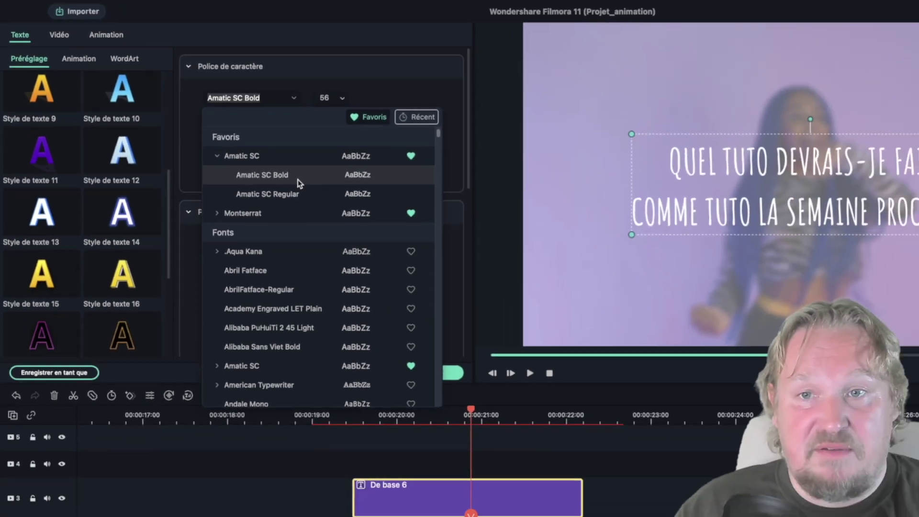
click(298, 184)
- Set the title's font to Amatic SC Regular from the favourites and accept the title settings
click(239, 98)
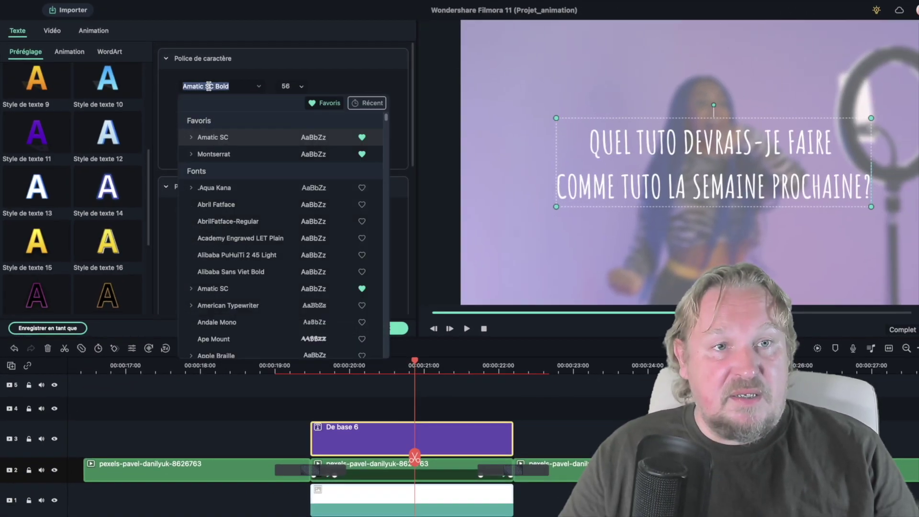
click(191, 138)
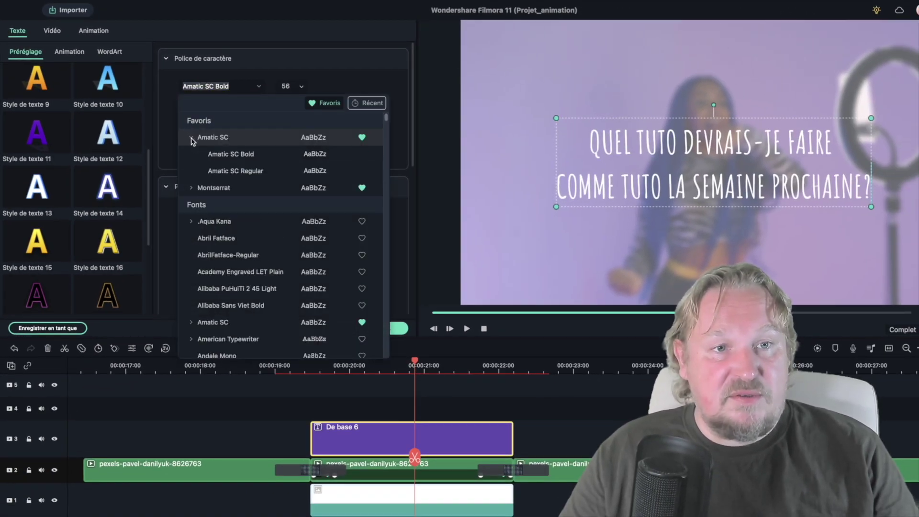
click(257, 171)
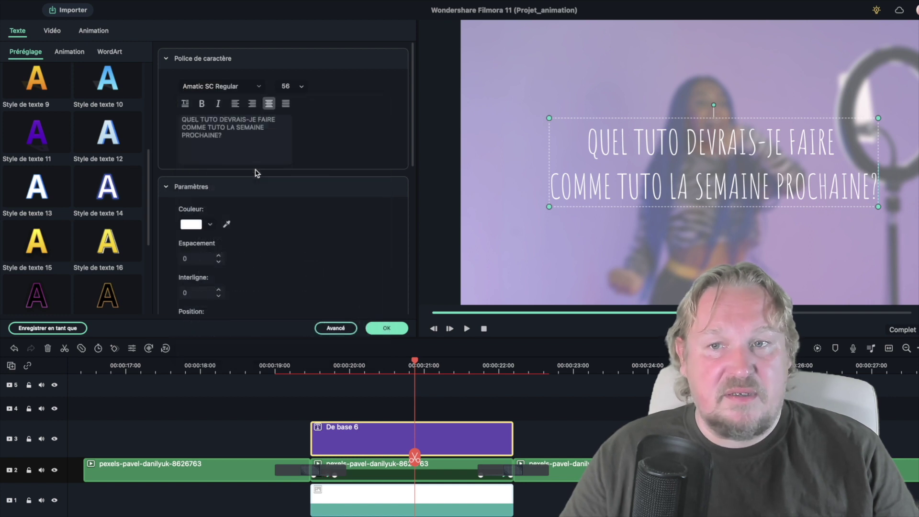
click(388, 328)
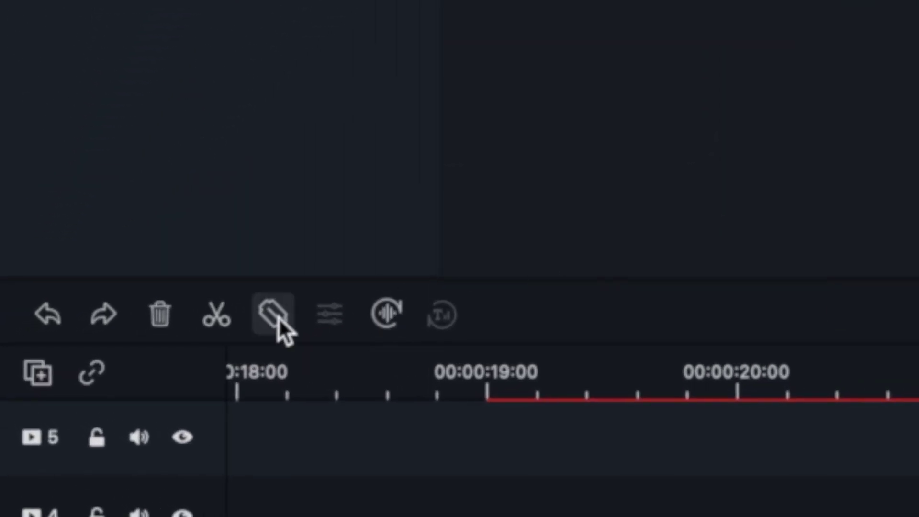
- Split the video on track 2 at about 23.2 s and 25.1 s with the quick split tool, and leave the tool
click(273, 314)
click(357, 364)
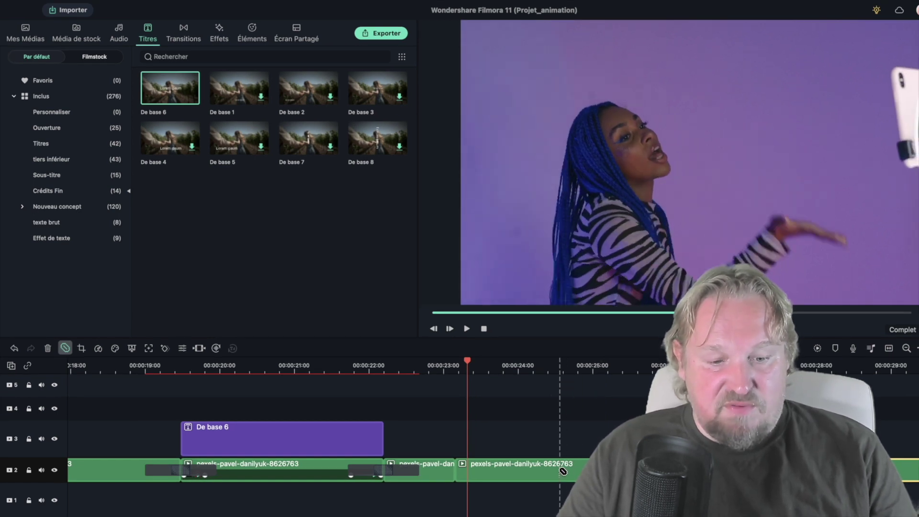
click(63, 348)
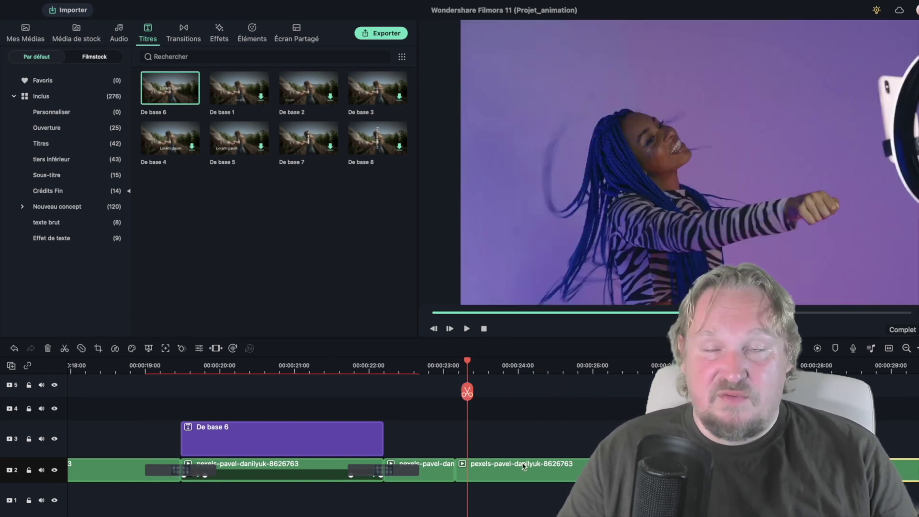
- Copy the new segment starting at about 23.2 s and paste it on track 3 directly above the original
right_click(534, 468)
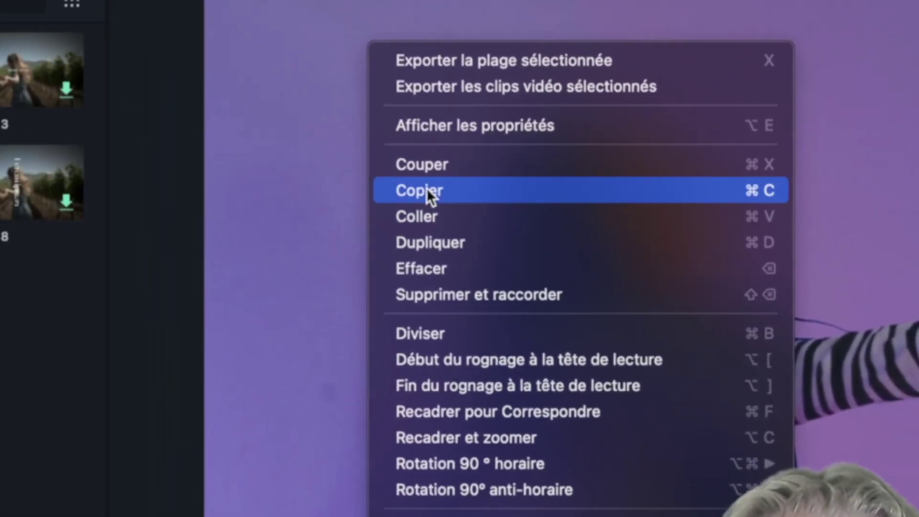
click(427, 190)
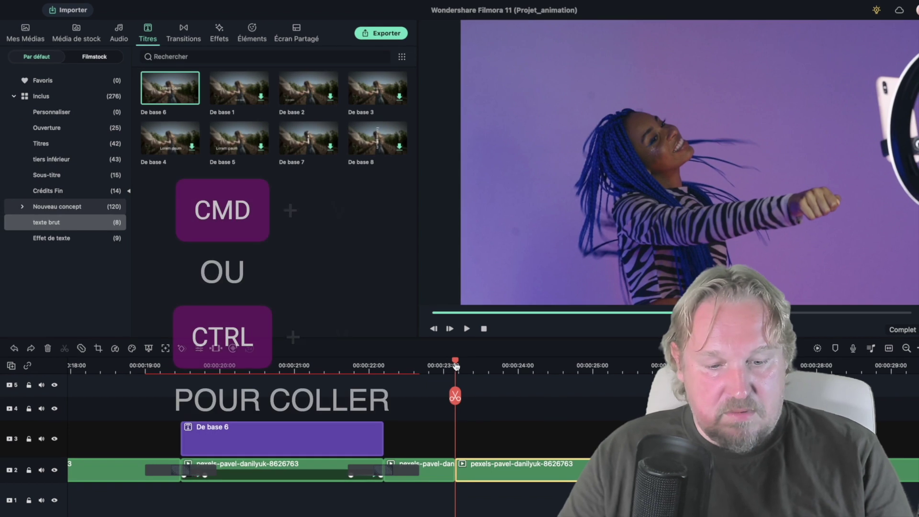
key(super+v)
drag(533, 437, 534, 437)
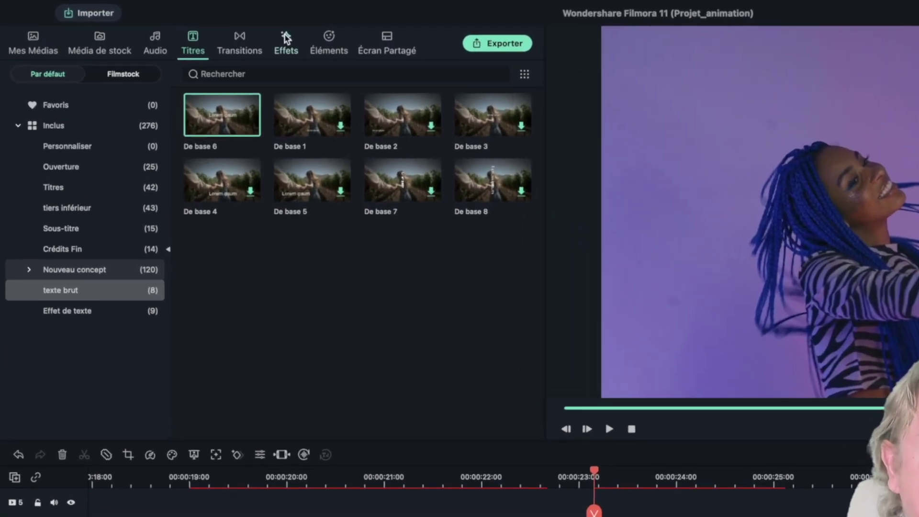
- Apply the Masque de forme effect from the Utile category to the copied segment on track 3 and hide track 2
click(219, 32)
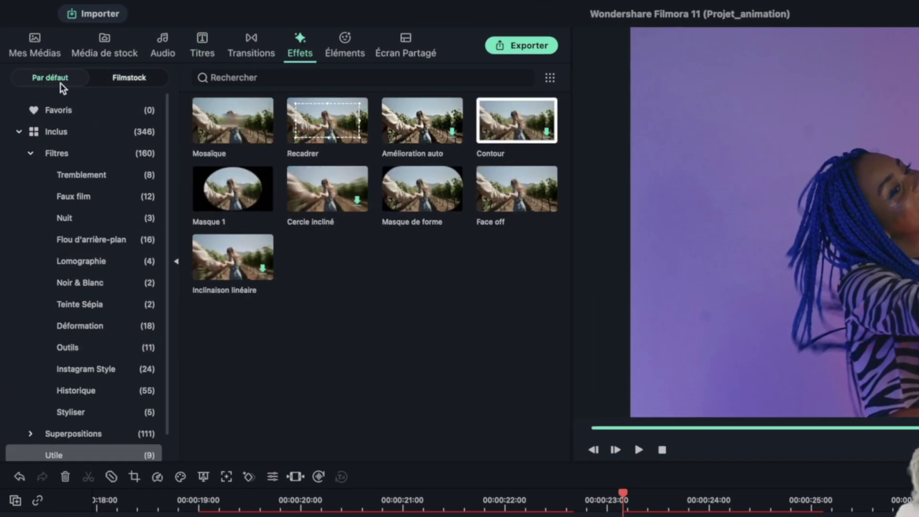
scroll(66, 301, down, 1)
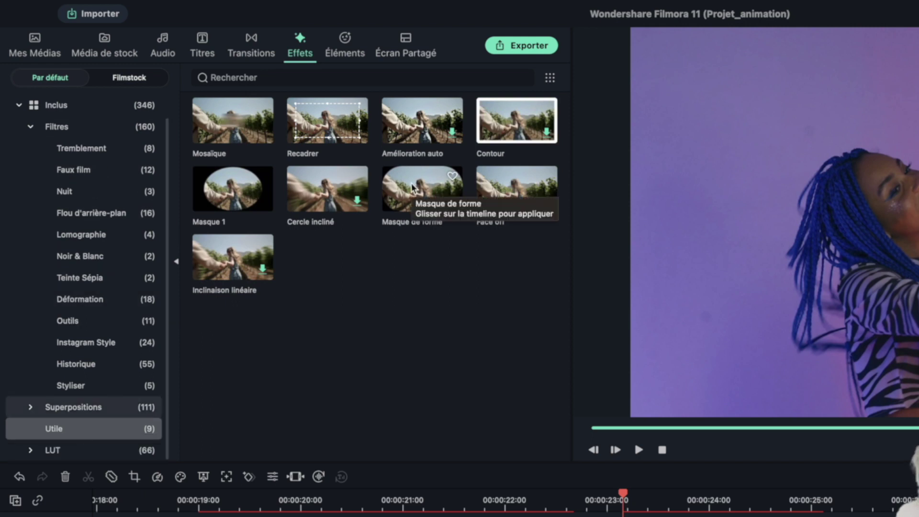
drag(411, 187, 671, 516)
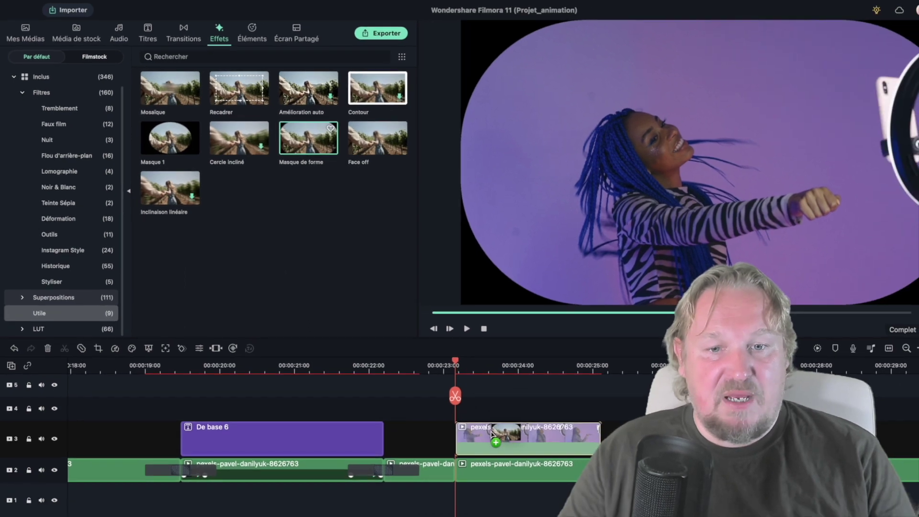
drag(492, 433, 491, 435)
click(497, 468)
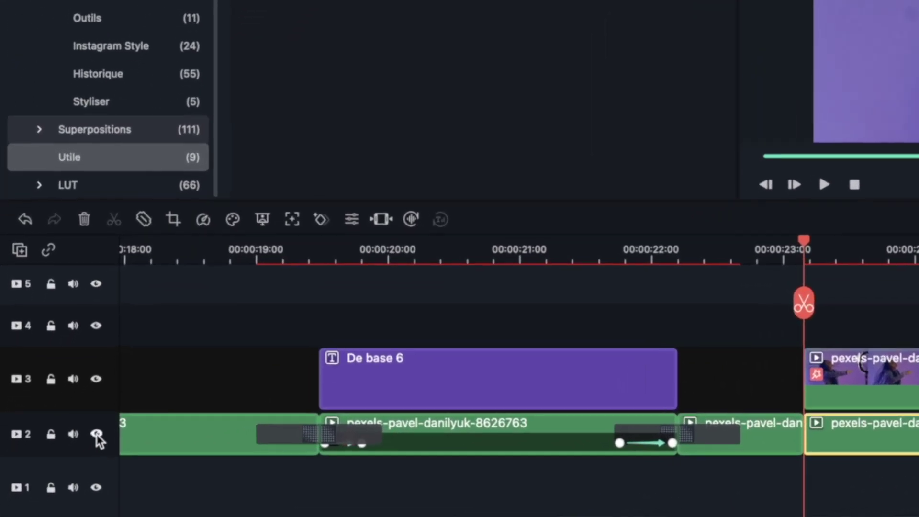
click(96, 434)
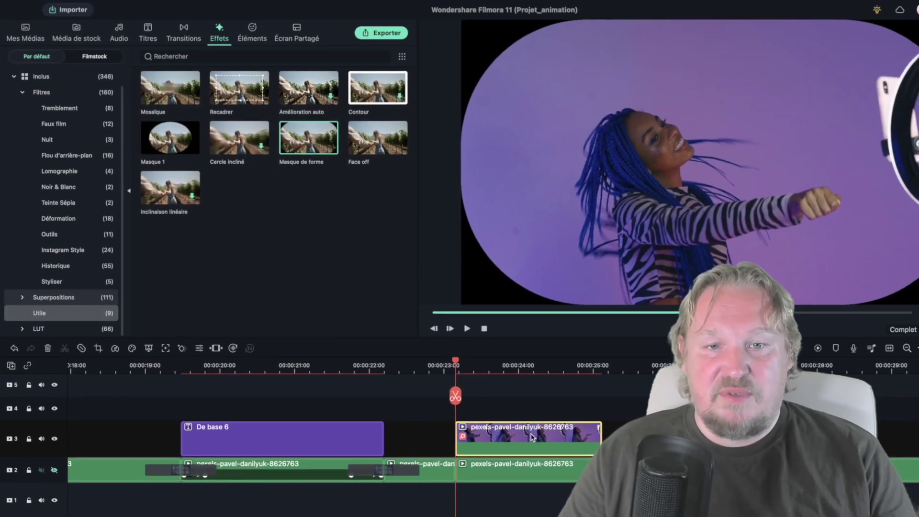
- Set the Masque de forme on the track 3 clip to ptsX 0.27, X 0.24, Scale X 0.41 and Scale Y 0.91, and accept
double_click(530, 435)
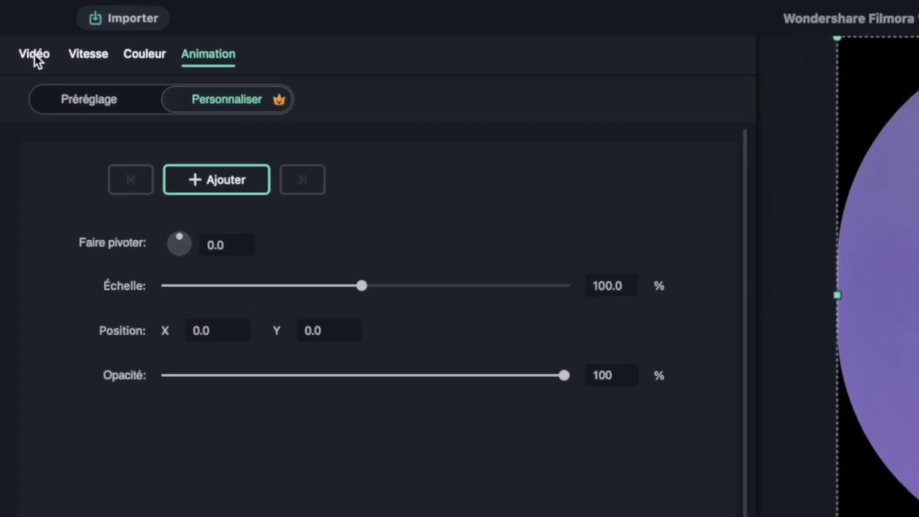
click(19, 30)
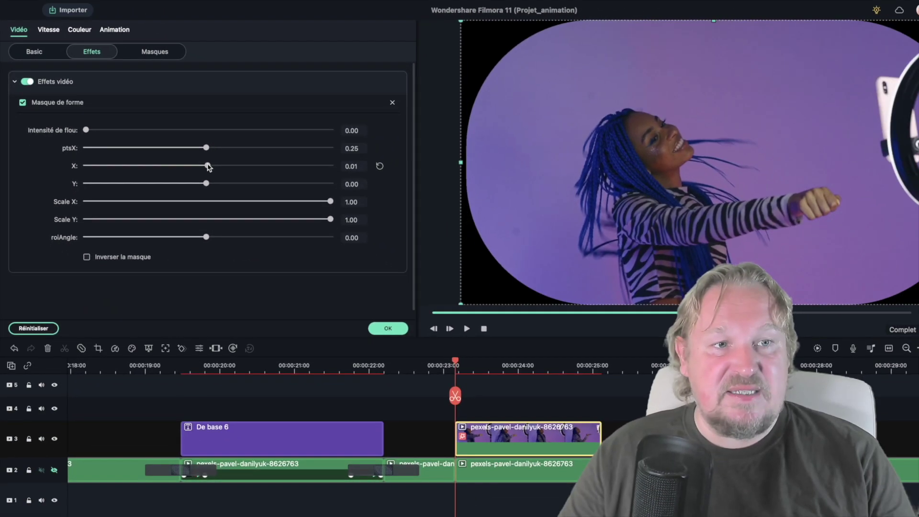
drag(218, 175, 210, 175)
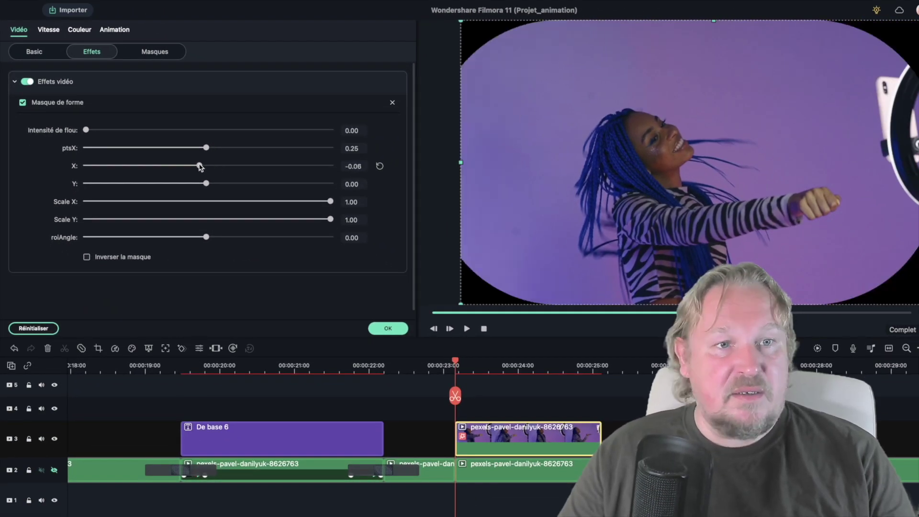
drag(329, 204, 234, 201)
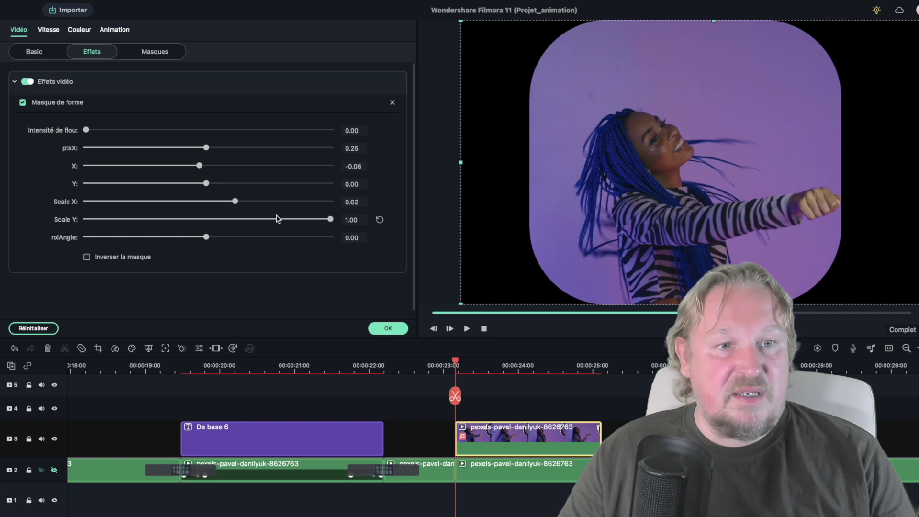
drag(330, 220, 184, 203)
drag(233, 219, 308, 219)
drag(206, 148, 236, 166)
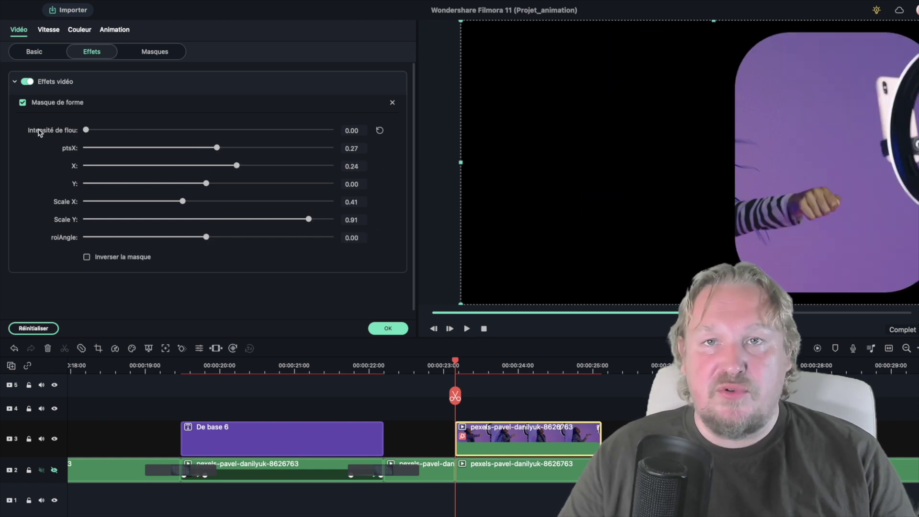
drag(85, 130, 87, 152)
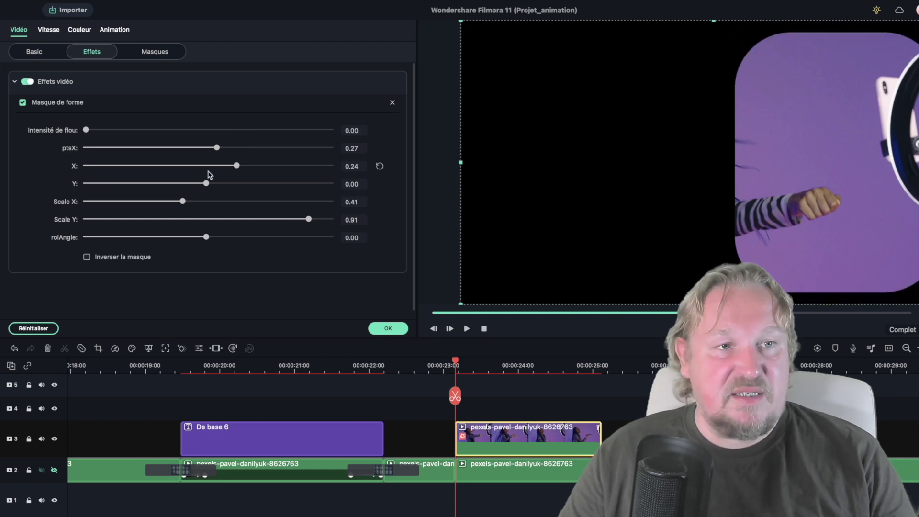
click(388, 329)
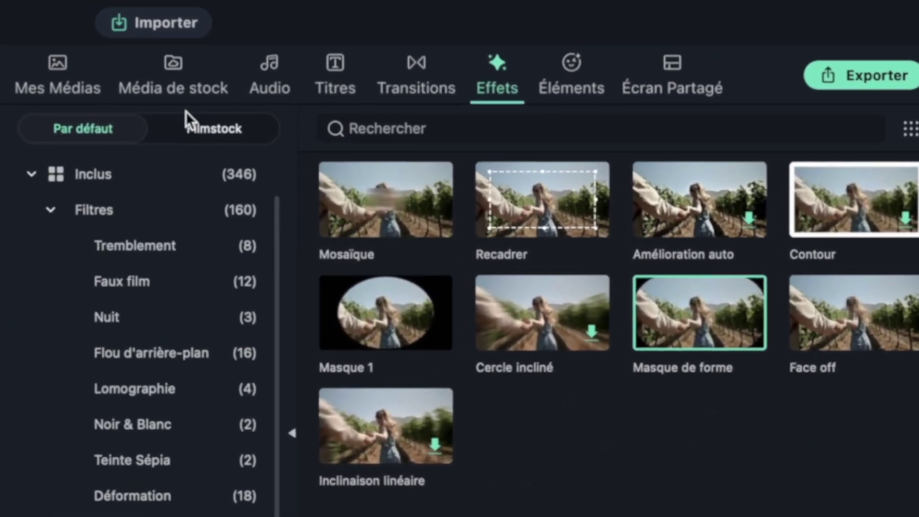
- Apply the downloaded Carré flou effect to the masked track 3 clip, with Taille 8 and Opacité 100
click(88, 57)
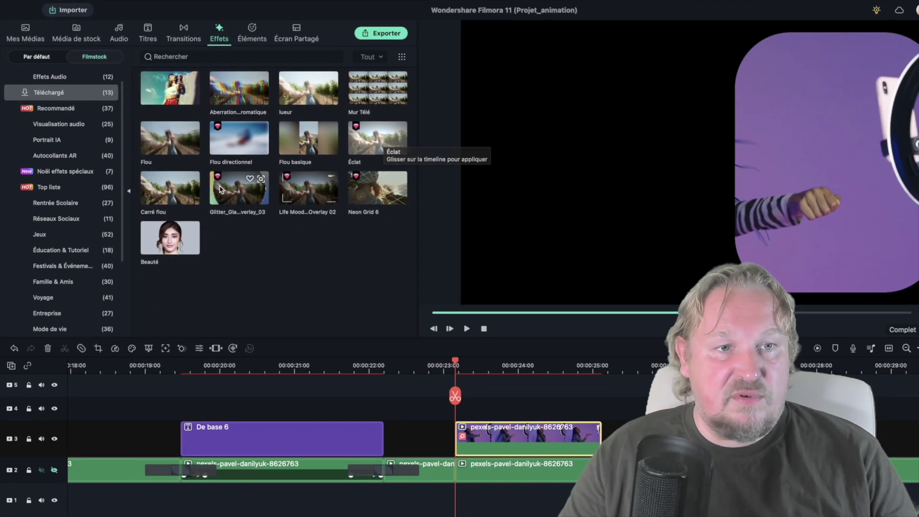
drag(170, 188, 485, 434)
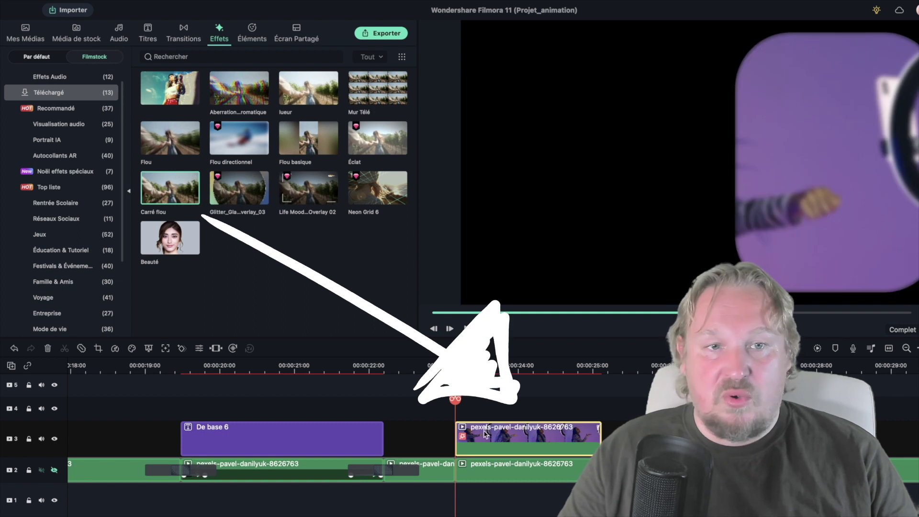
double_click(486, 434)
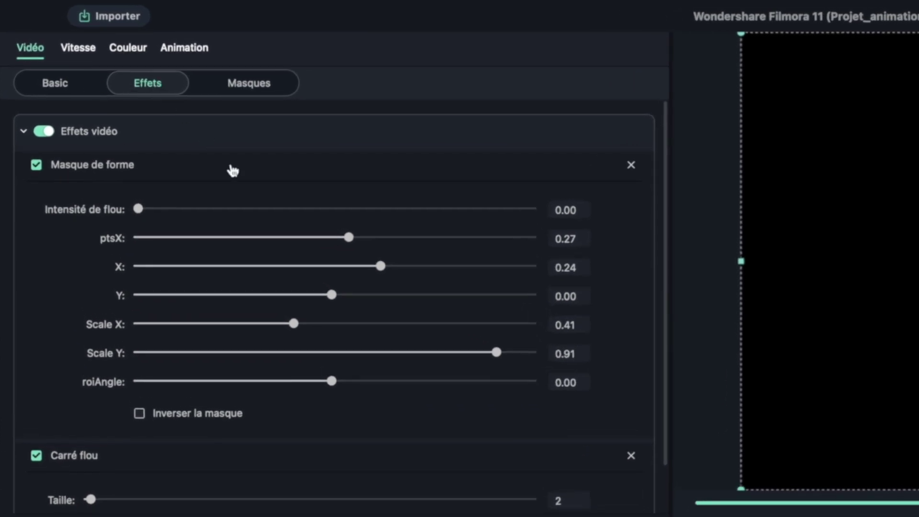
scroll(251, 206, down, 2)
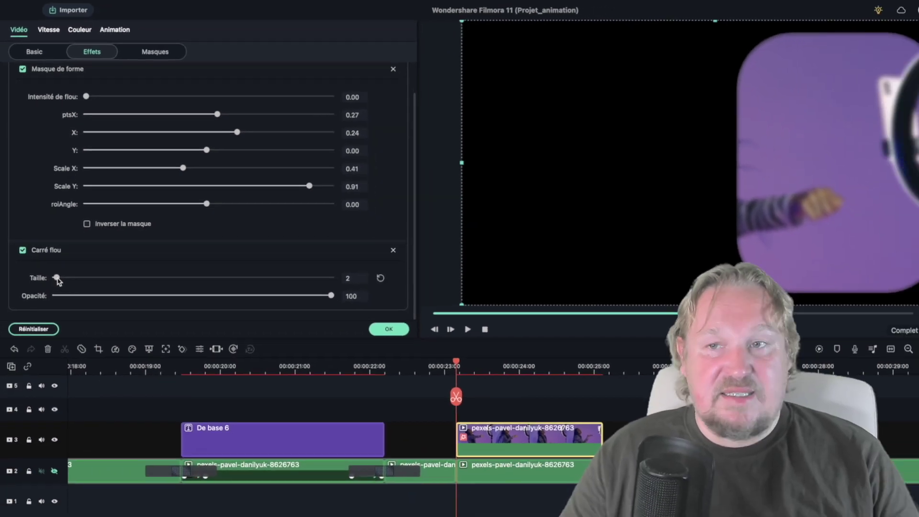
drag(91, 445, 151, 450)
drag(84, 282, 62, 284)
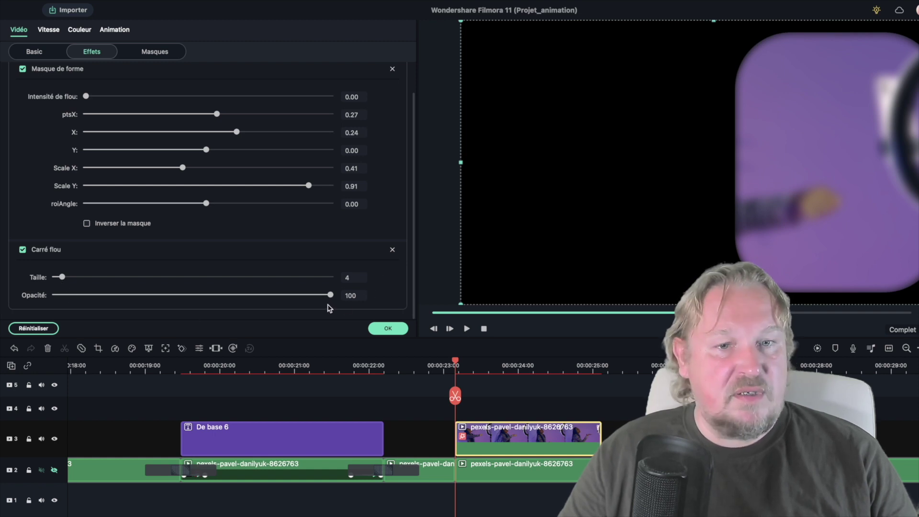
mouse_move(327, 294)
mouse_down()
mouse_move(168, 295)
mouse_move(38, 278)
mouse_move(330, 295)
mouse_up()
drag(62, 276, 75, 278)
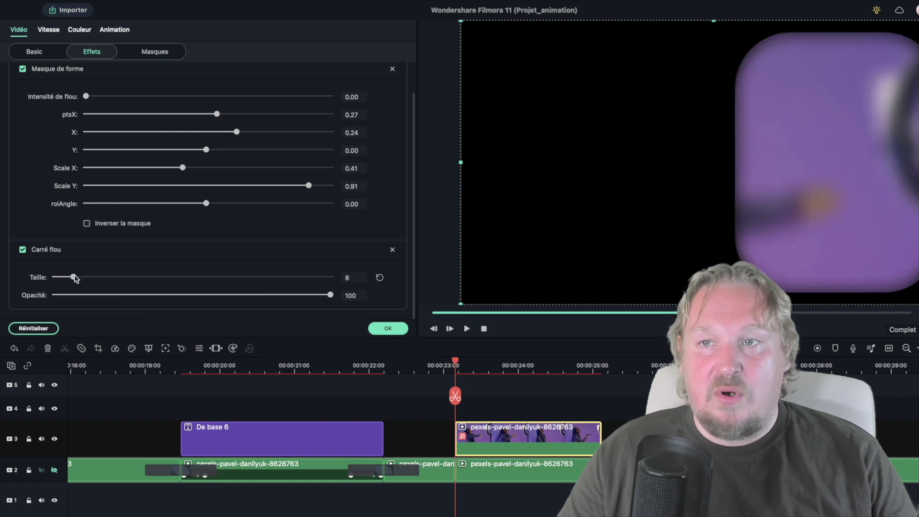
click(388, 328)
- Apply the Dissoudre transition to the masked clip on track 3 and the matching cuts on track 2, and play the result
click(502, 468)
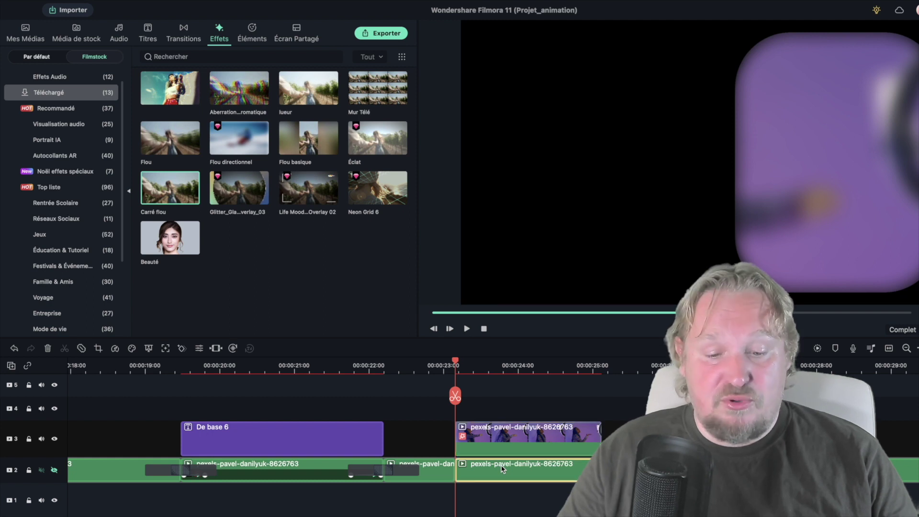
click(424, 366)
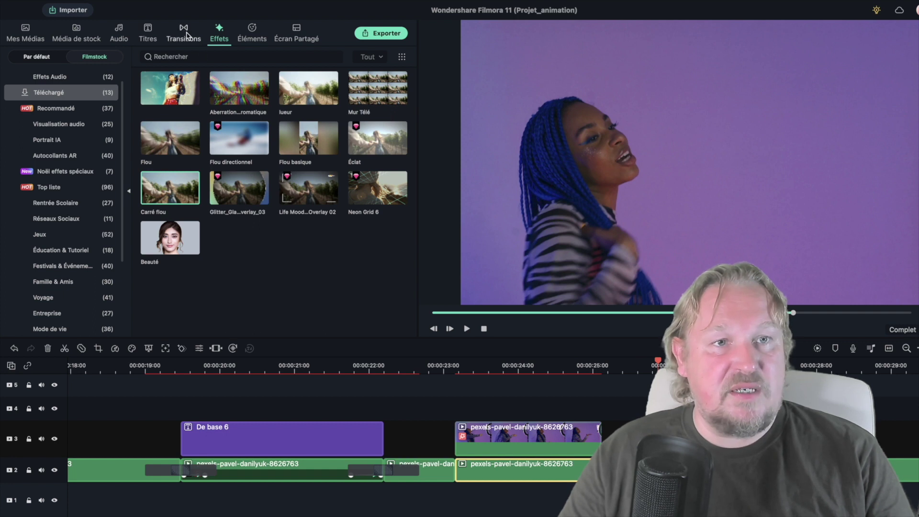
click(186, 36)
drag(161, 92, 588, 436)
click(438, 363)
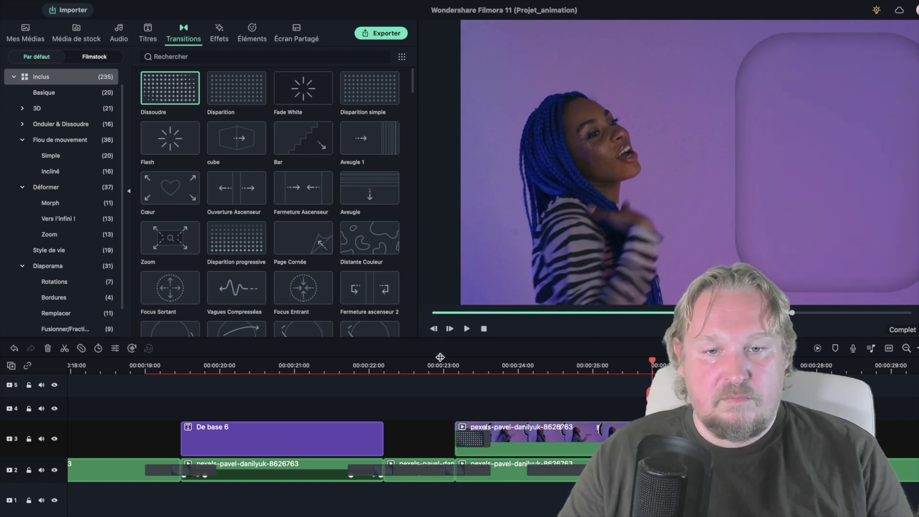
key(space)
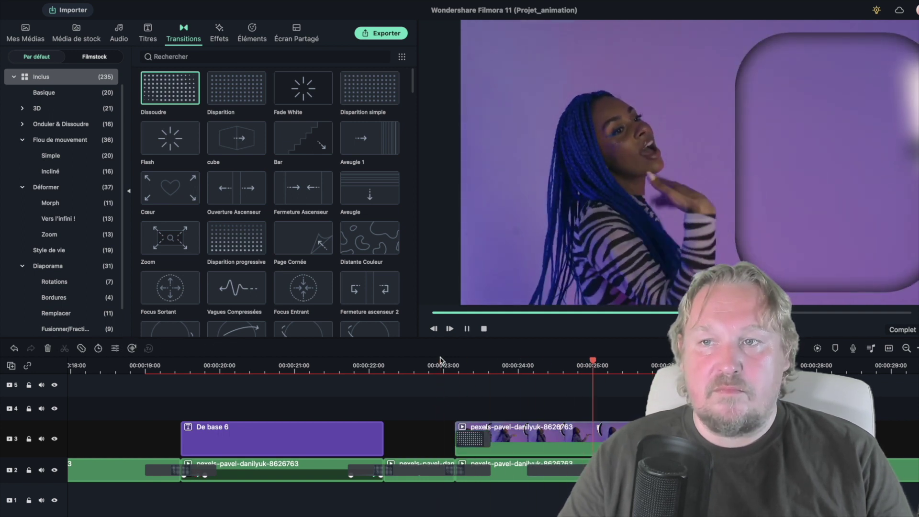
key(space)
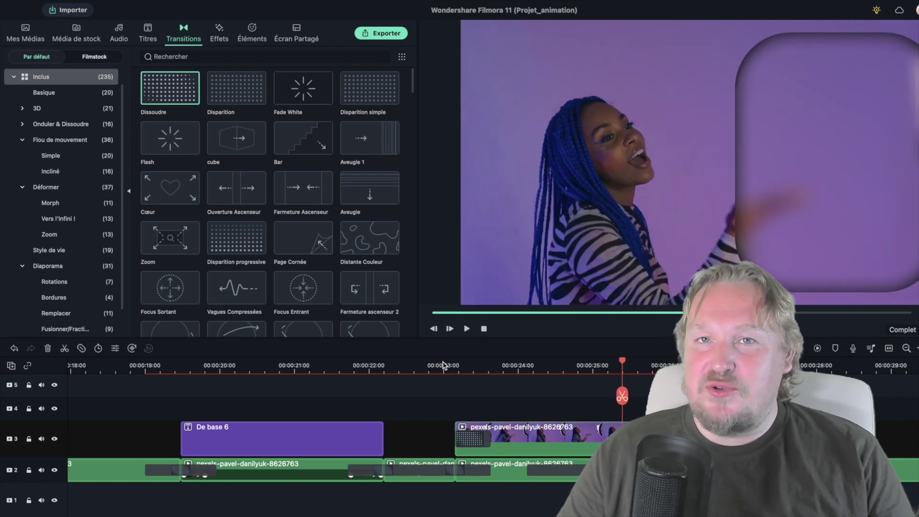
- Add the De base 6 title on track 4 above the masked clip, starting at about 23.4 s
drag(443, 365, 473, 365)
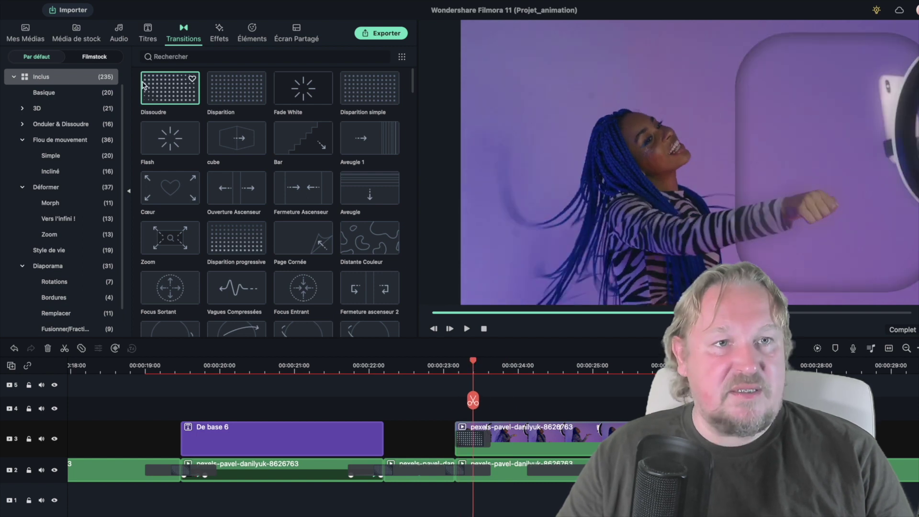
click(153, 28)
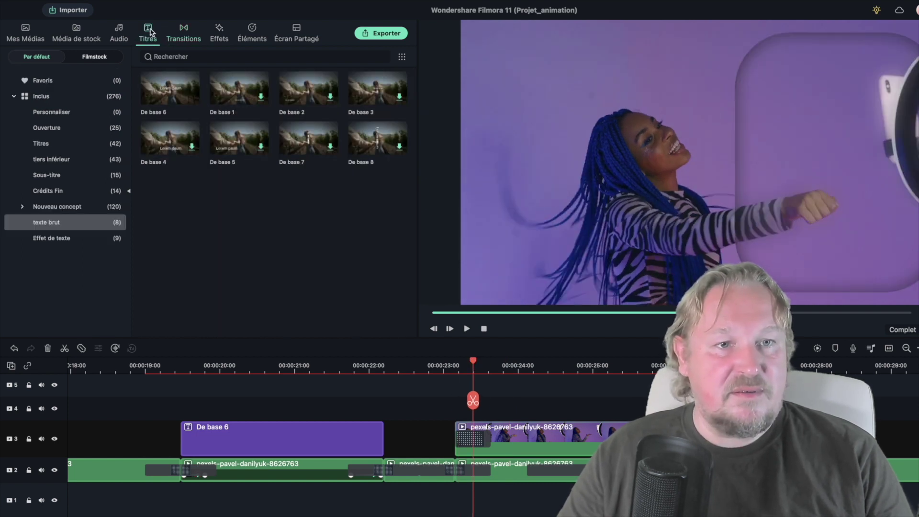
click(168, 95)
drag(173, 95, 478, 406)
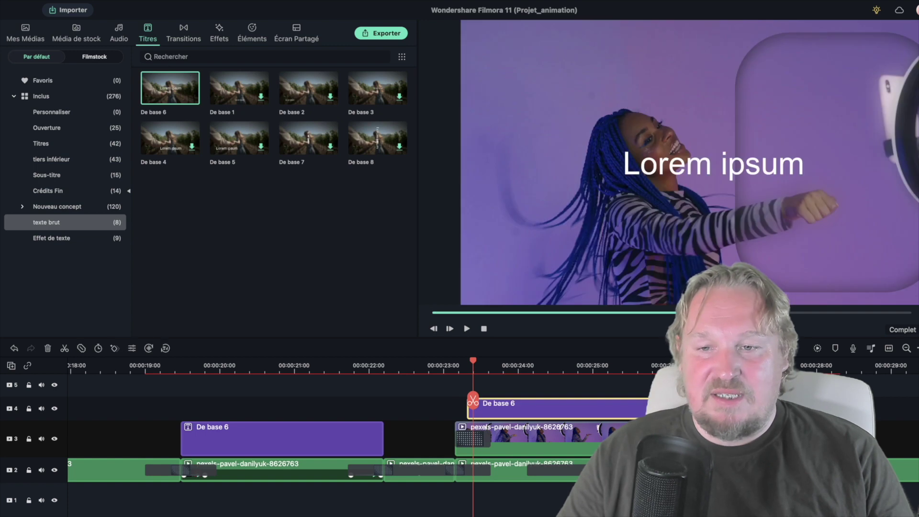
- Change the new title's text to ABONNEZ-VOUS in Amatic SC Bold and place it in the upper part of the blurred panel
double_click(498, 406)
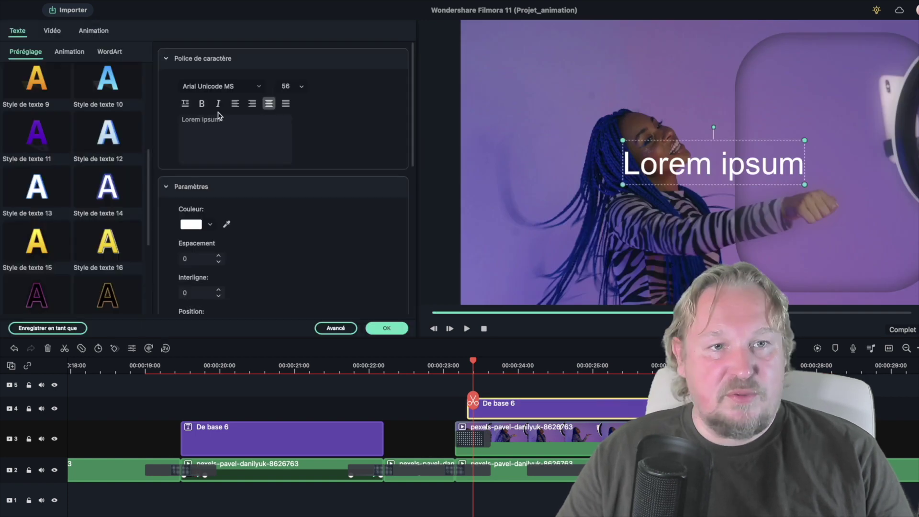
key(alt+shift+Left)
key(alt+shift+Left)
text(ABONNEZ-VOUS)
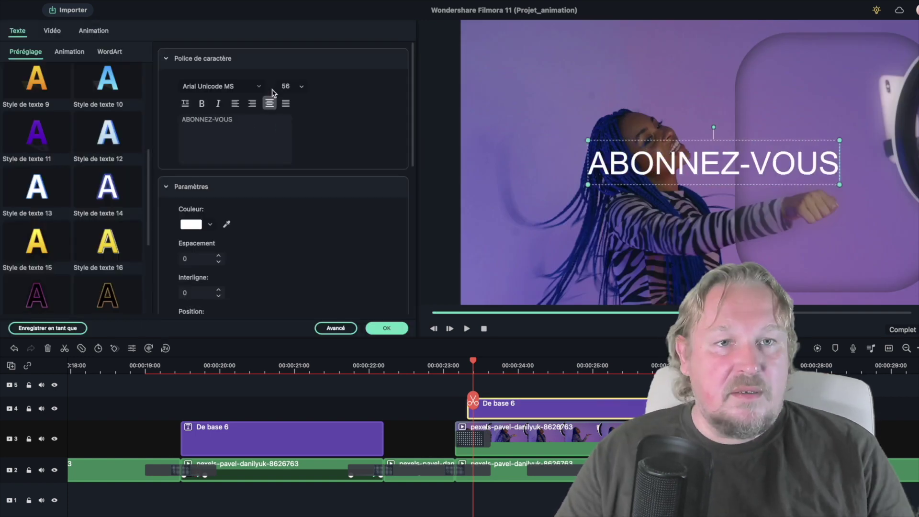
click(260, 88)
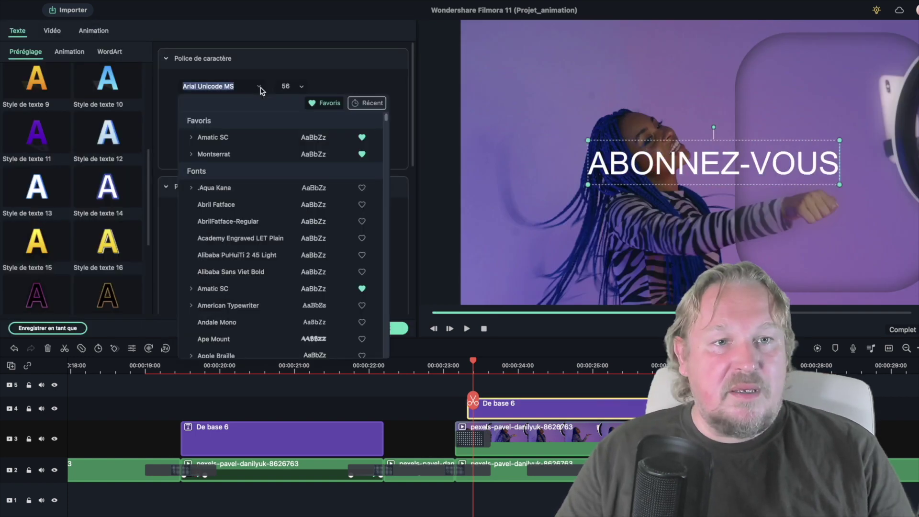
click(221, 137)
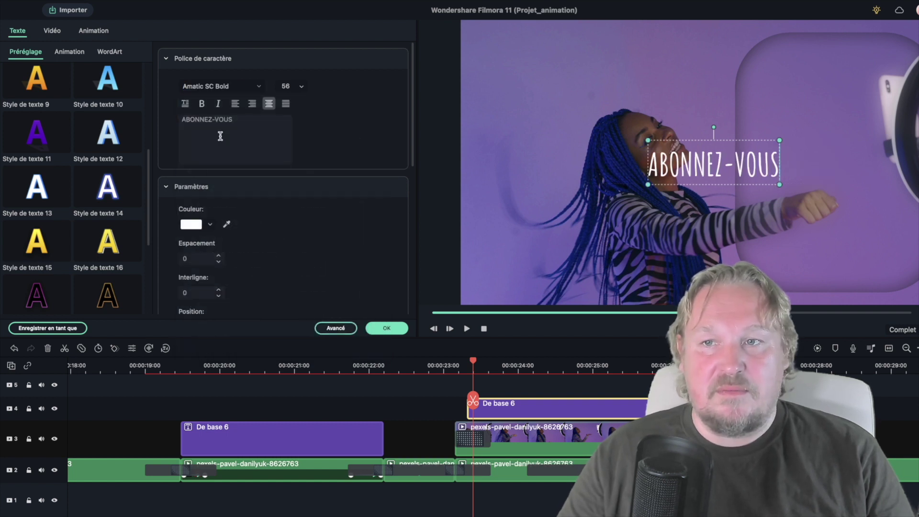
drag(720, 143, 785, 143)
drag(713, 142, 829, 33)
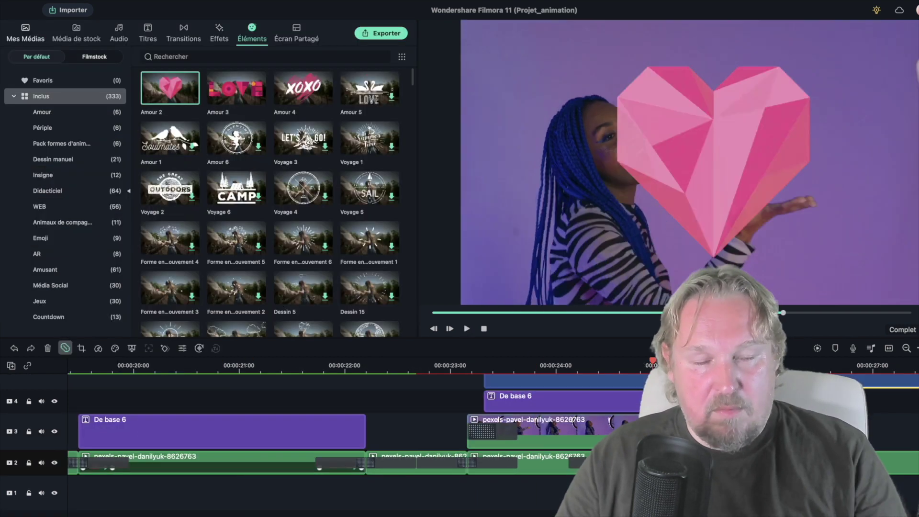
- Scale the Amour 2 heart to 39.1 %, position it at X 470.5, Y -81.7 below the title, and play the result
double_click(526, 380)
key(space)
key(space)
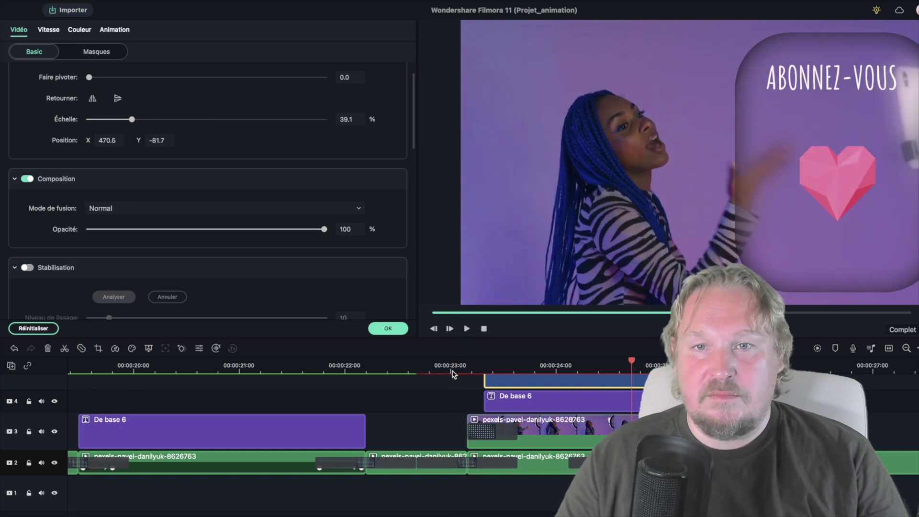
key(Left)
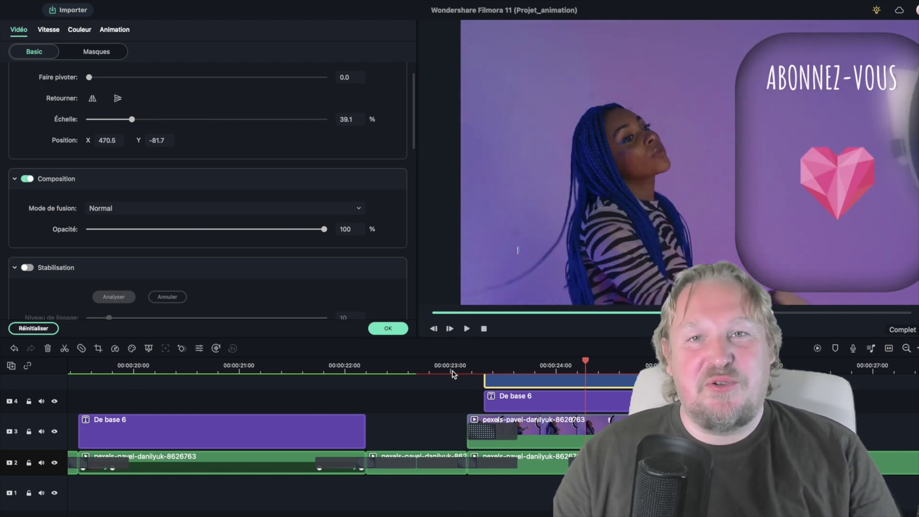